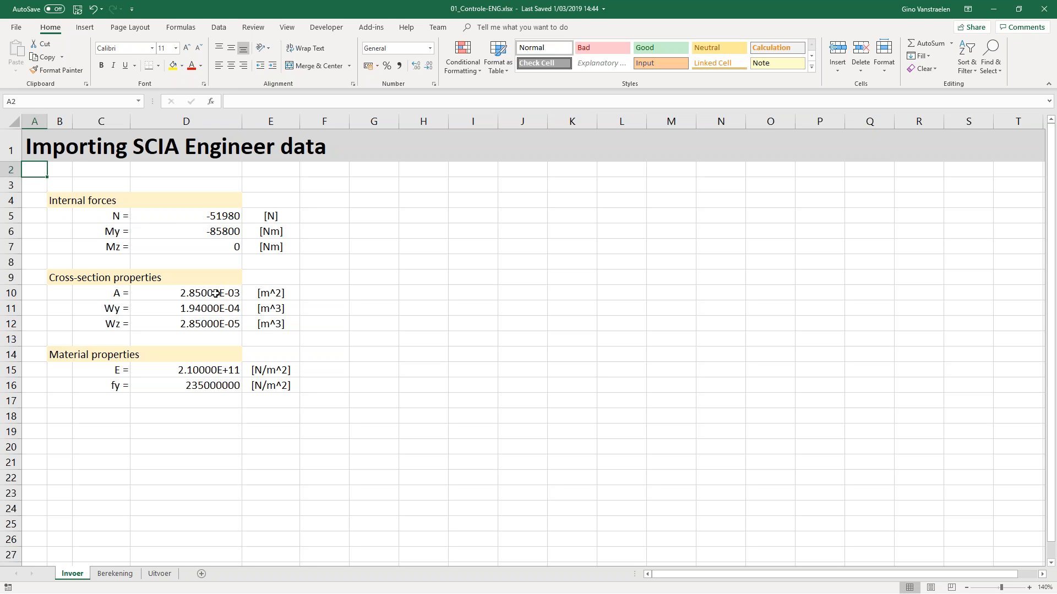
Examine the cross-section properties A, Wy and Wz and the material properties E and fy on the Invoer sheet
{"action": "left_click", "coordinate": [215, 293]}
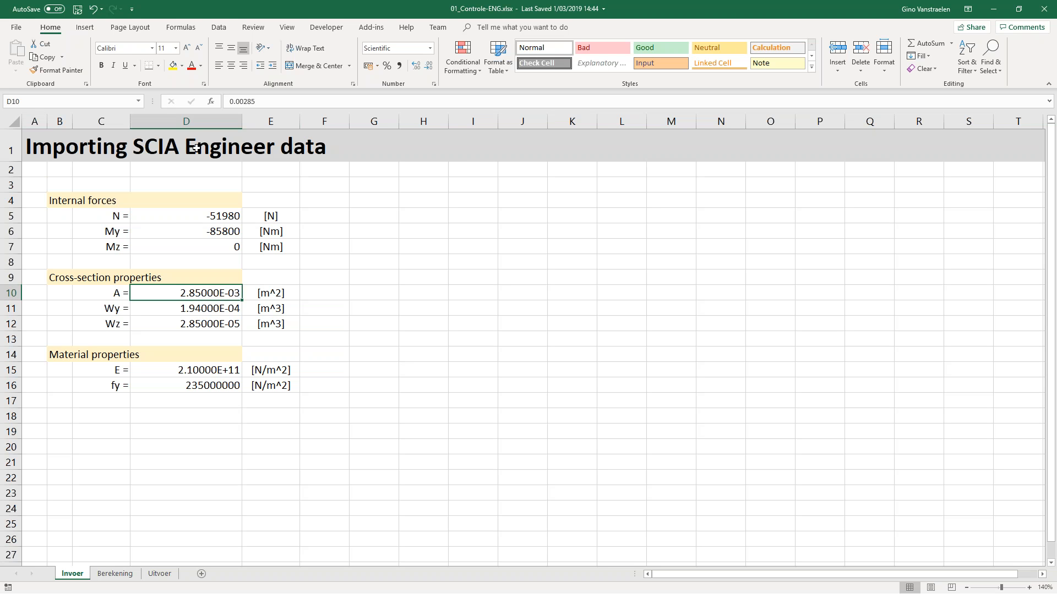
{"action": "left_click", "coordinate": [212, 310]}
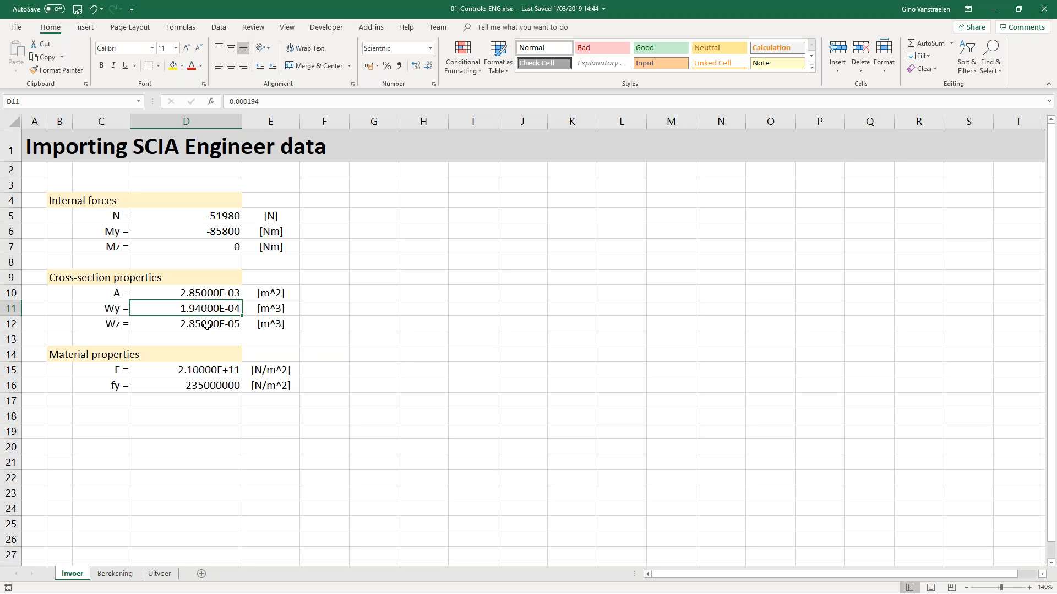
{"action": "left_click", "coordinate": [207, 326]}
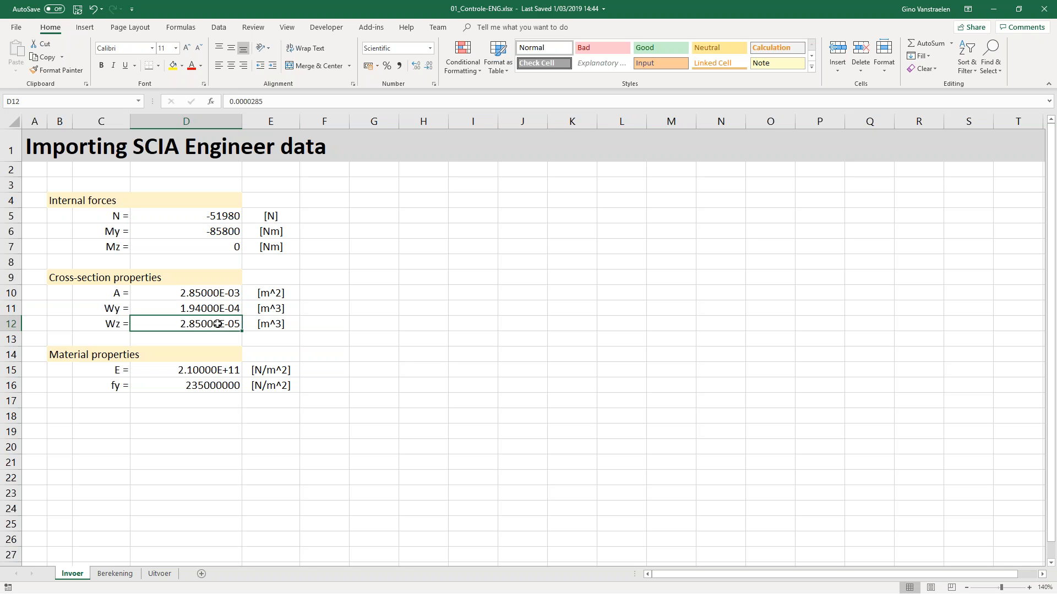
{"action": "left_click", "coordinate": [217, 371]}
{"action": "left_click", "coordinate": [209, 385]}
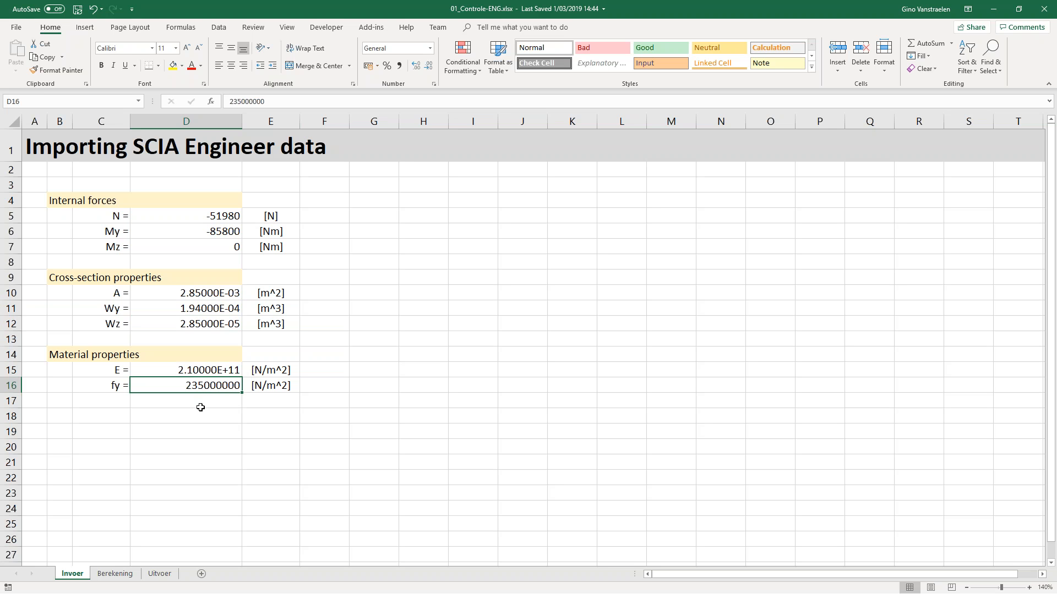
{"action": "left_click", "coordinate": [41, 171]}
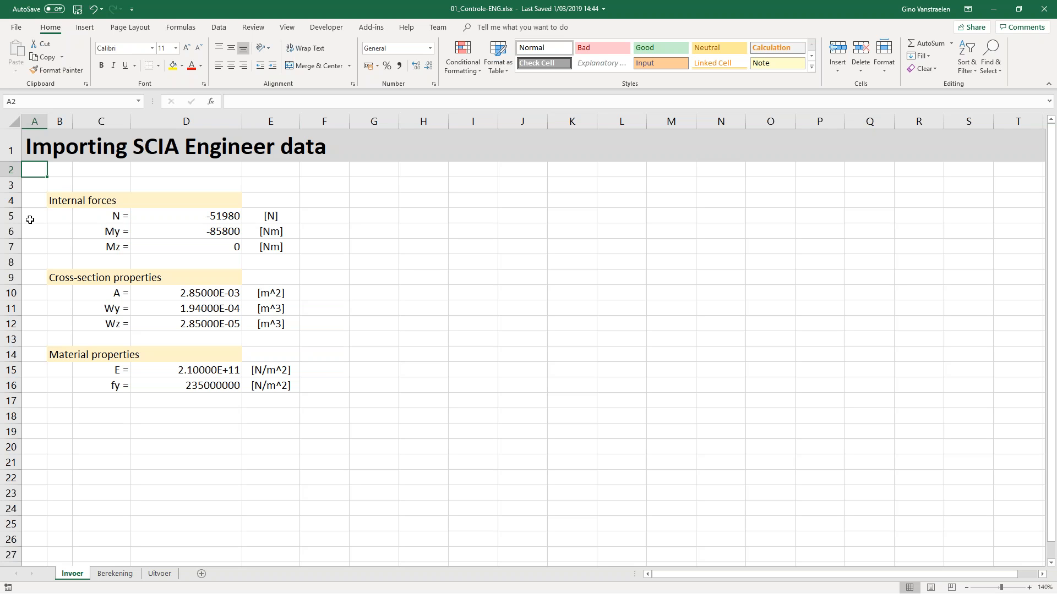
Review every input cell on the Invoer sheet, from internal forces N, My and Mz through cross-section values to material properties
{"action": "left_click", "coordinate": [218, 217]}
{"action": "left_click", "coordinate": [217, 231]}
{"action": "left_click", "coordinate": [217, 246]}
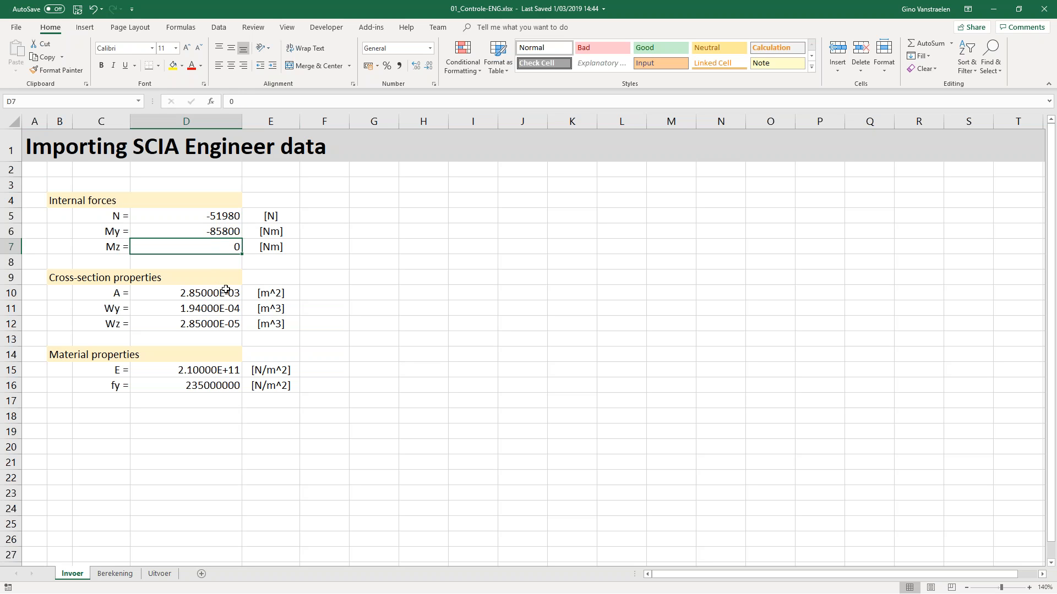
{"action": "left_click", "coordinate": [221, 294]}
{"action": "left_click", "coordinate": [220, 311]}
{"action": "left_click", "coordinate": [216, 325]}
{"action": "left_click", "coordinate": [227, 370]}
{"action": "left_click", "coordinate": [222, 384]}
{"action": "left_click", "coordinate": [229, 429]}
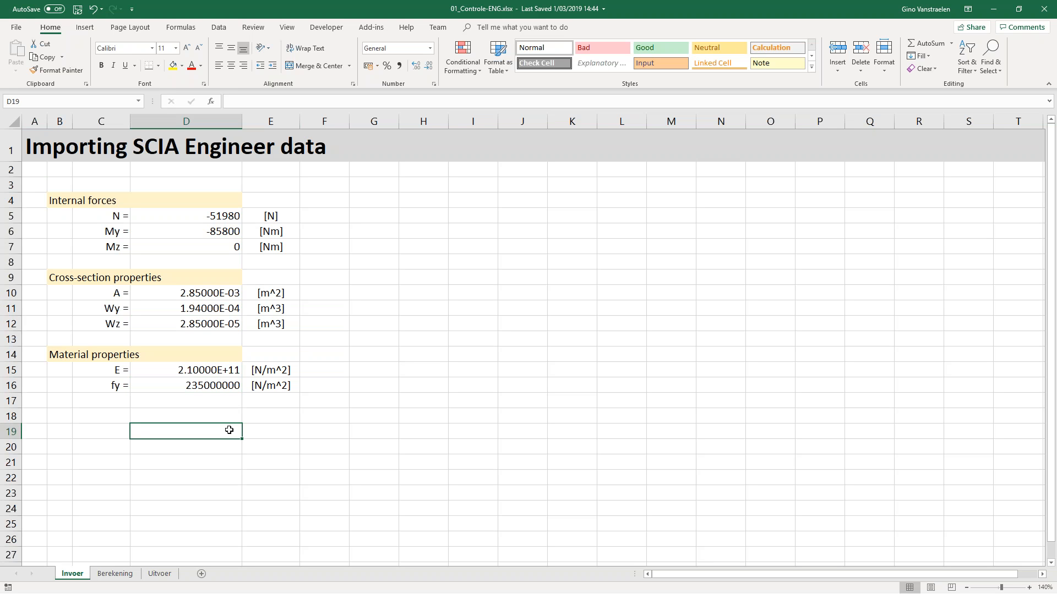
Inspect the elastic stress formulas on the Berekening sheet, including N/A, total stress σ and unity check UC, referring to the Invoer sheet
{"action": "left_click", "coordinate": [113, 576]}
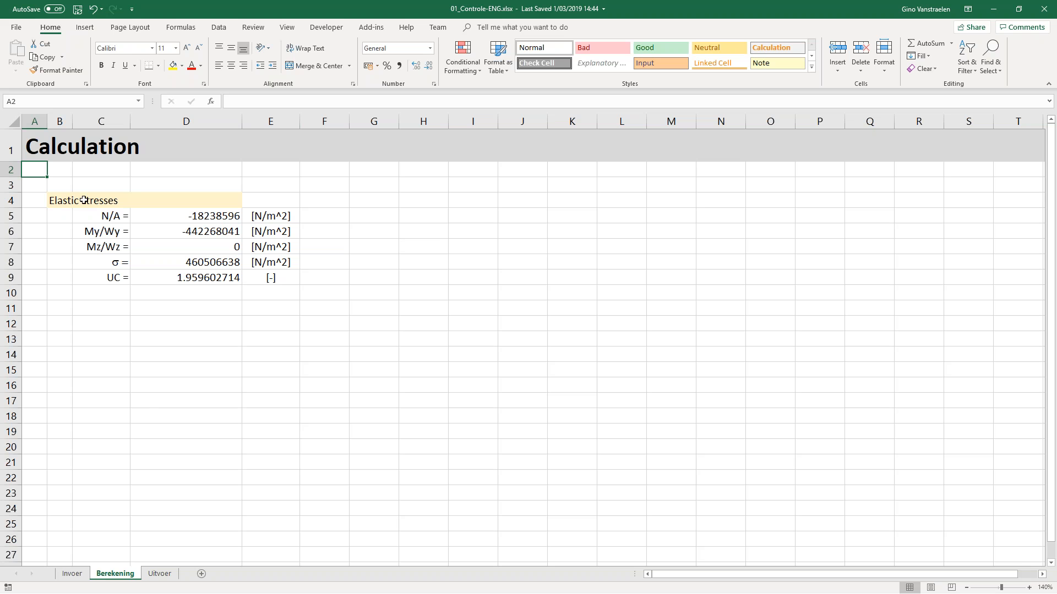
{"action": "left_click", "coordinate": [110, 217]}
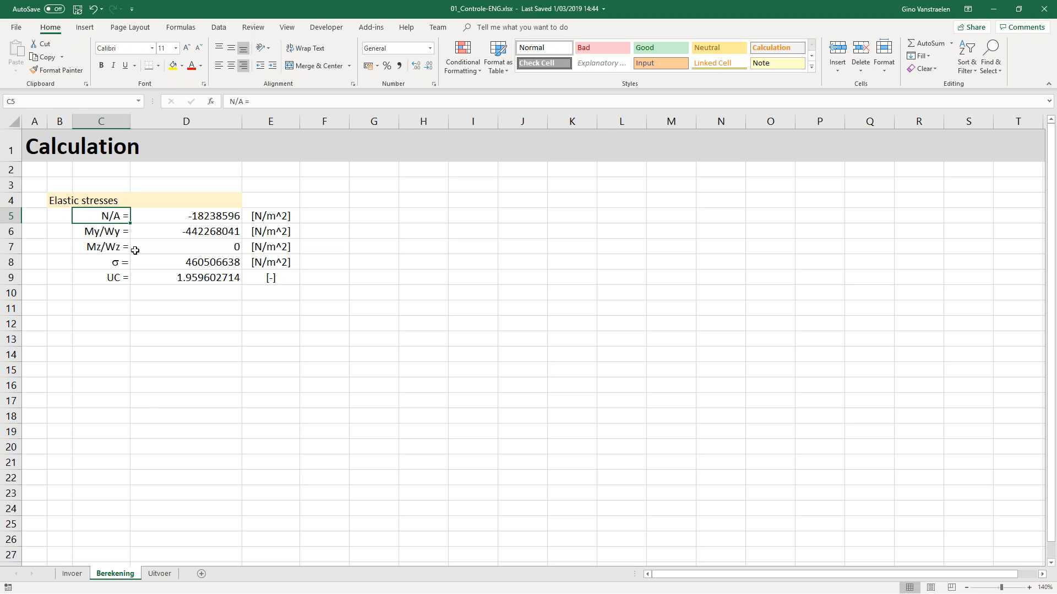
{"action": "left_click", "coordinate": [207, 217]}
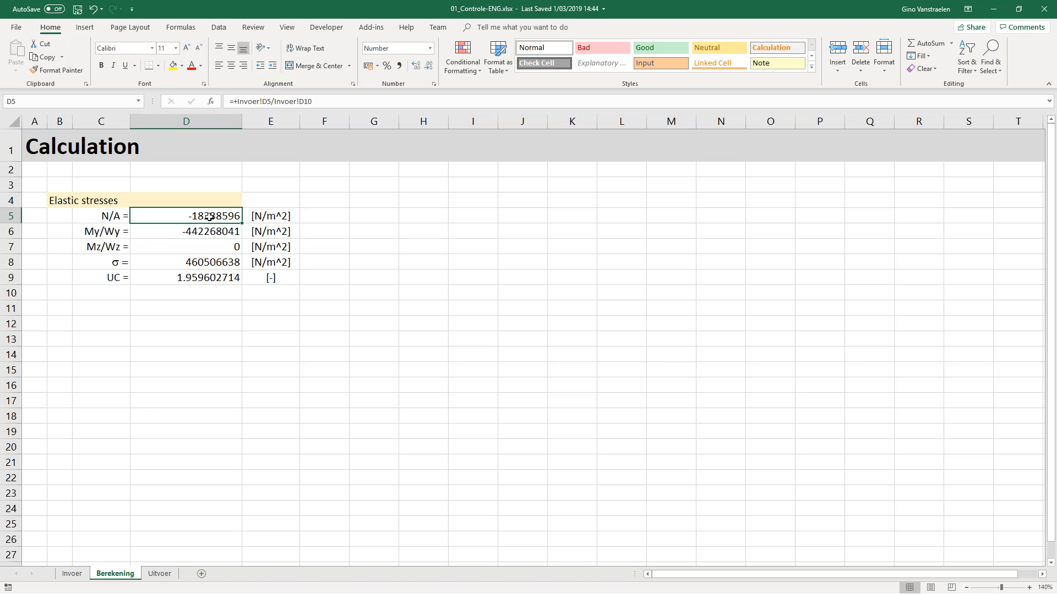
{"action": "left_click", "coordinate": [100, 235]}
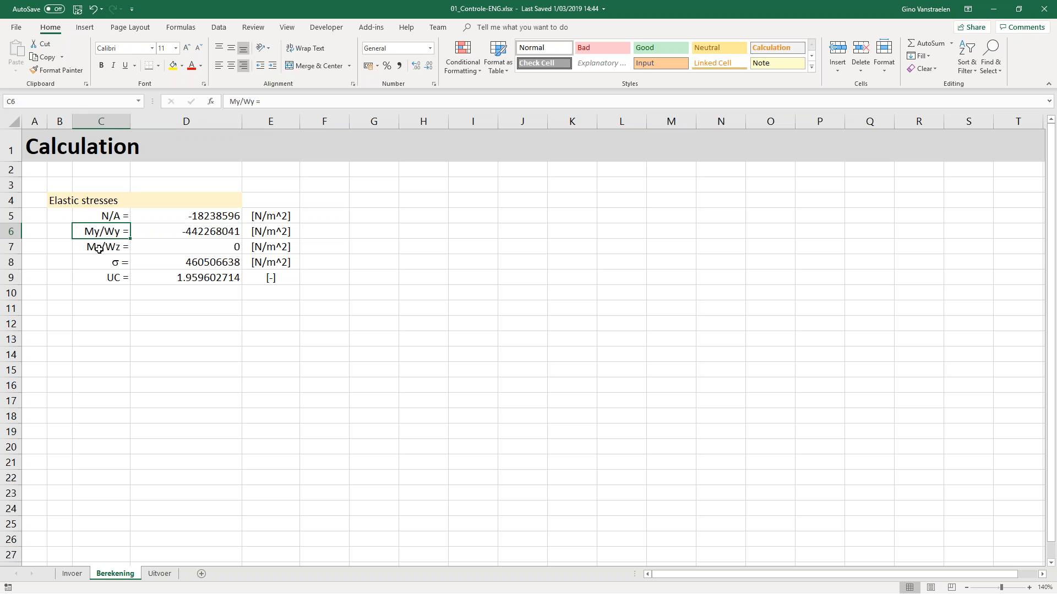
{"action": "left_click", "coordinate": [99, 249]}
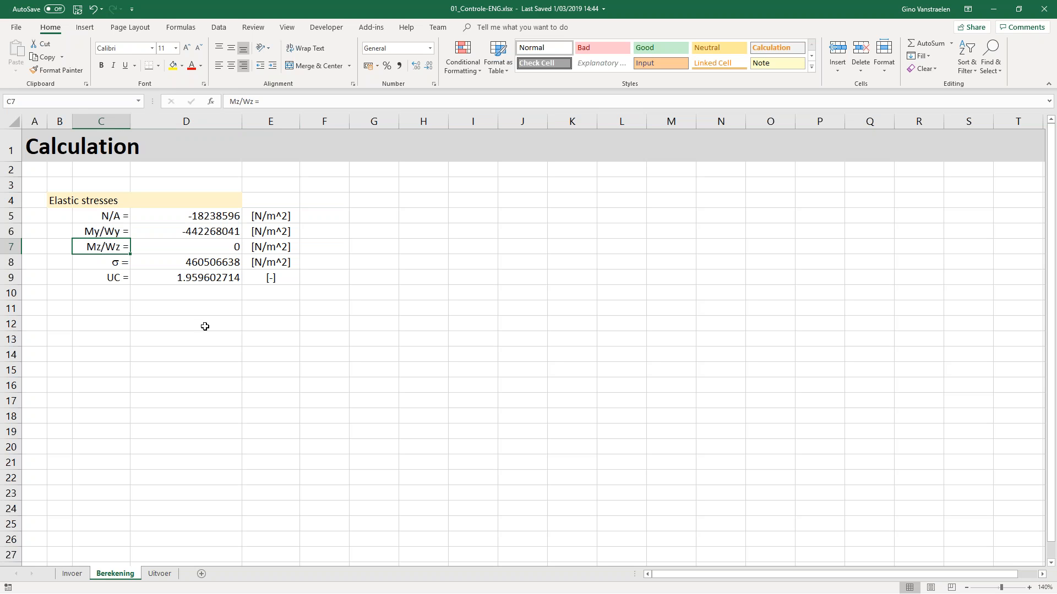
{"action": "left_click", "coordinate": [218, 264]}
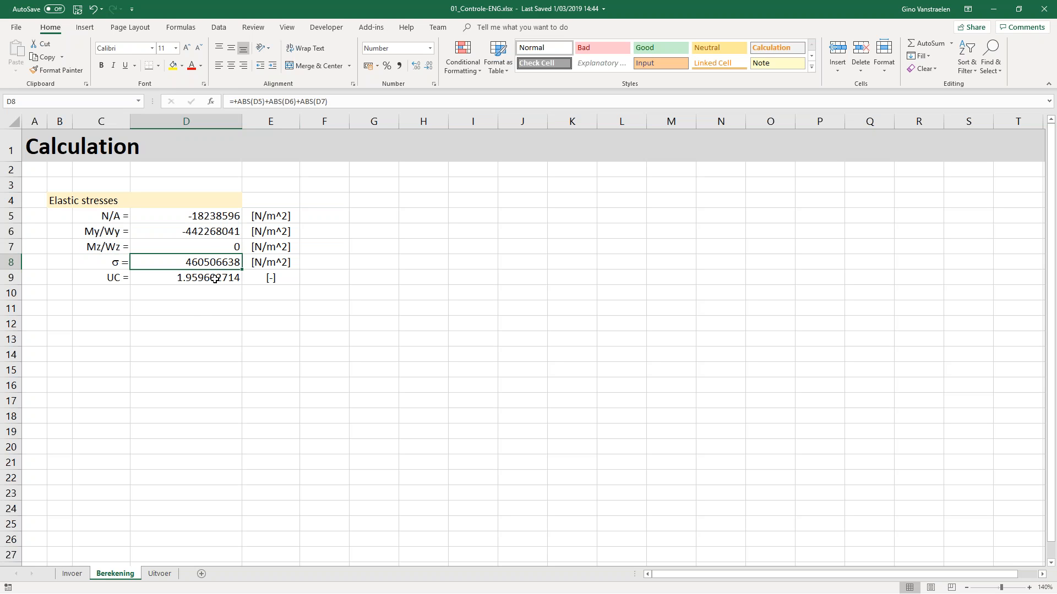
{"action": "left_click", "coordinate": [71, 575]}
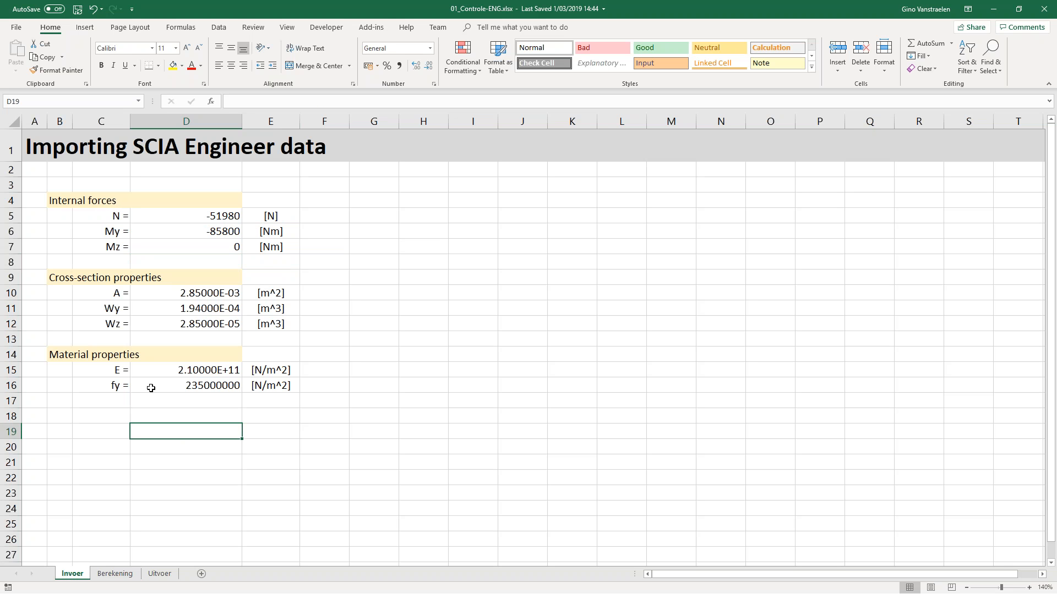
{"action": "left_click", "coordinate": [113, 574]}
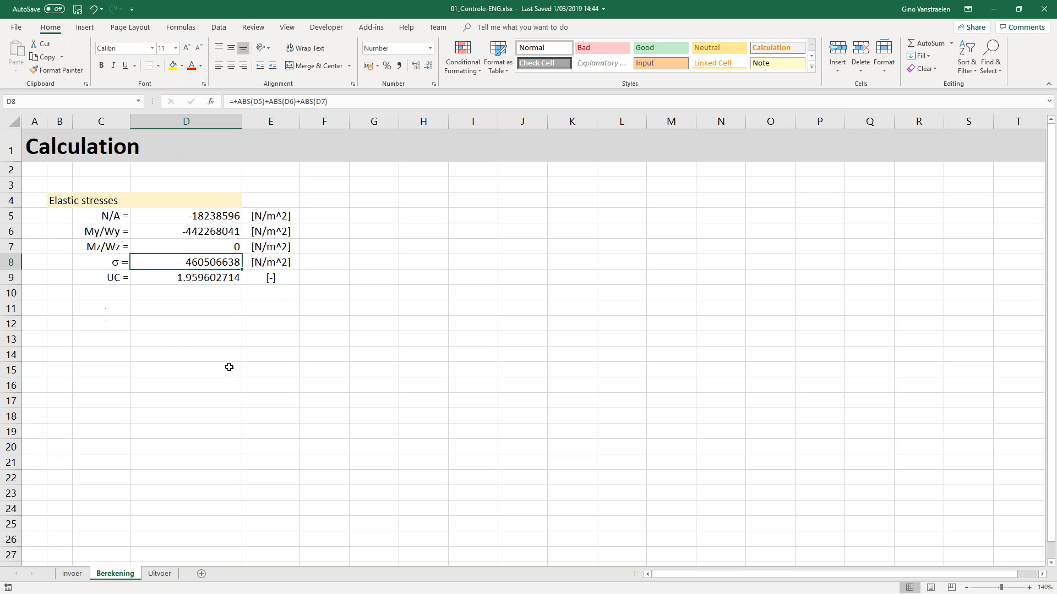
{"action": "left_click", "coordinate": [211, 283]}
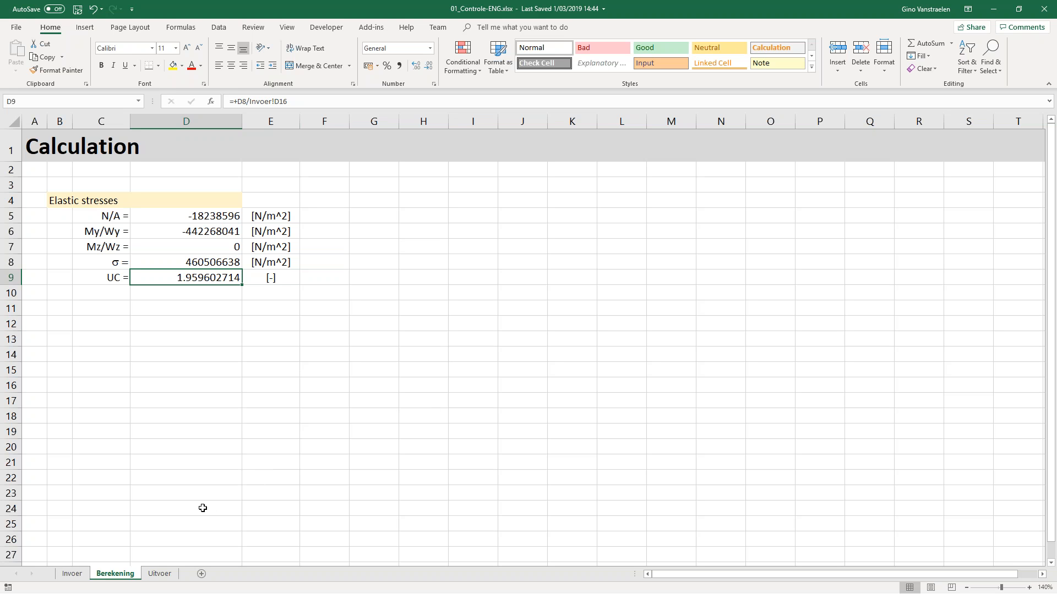
Examine the My Stress Check report on the Uitvoer sheet, covering the range A5:H20
{"action": "left_click", "coordinate": [160, 573]}
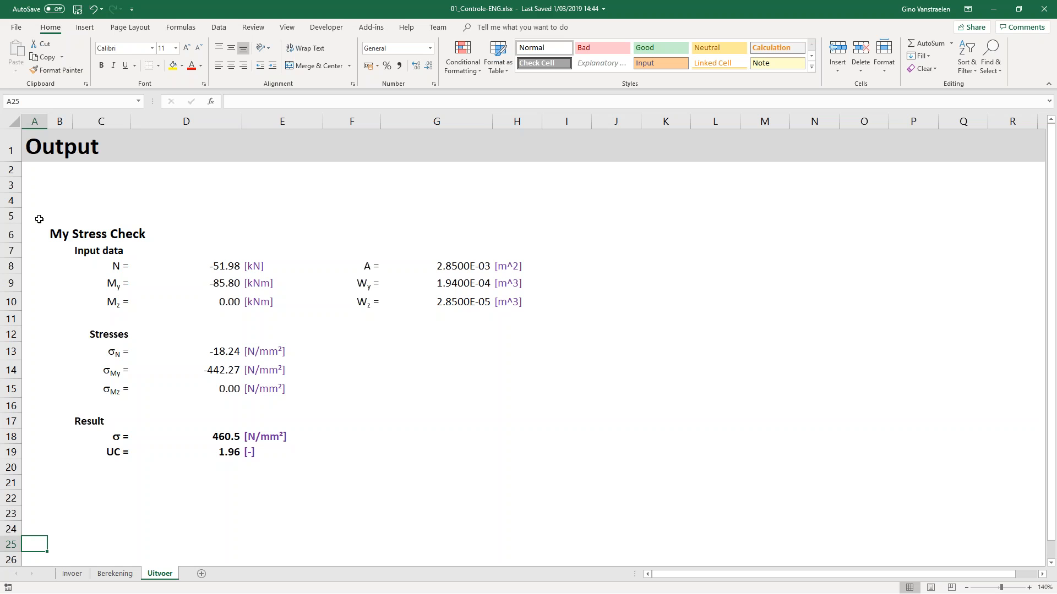
{"action": "left_click_drag", "start_coordinate": [40, 215], "coordinate": [512, 462]}
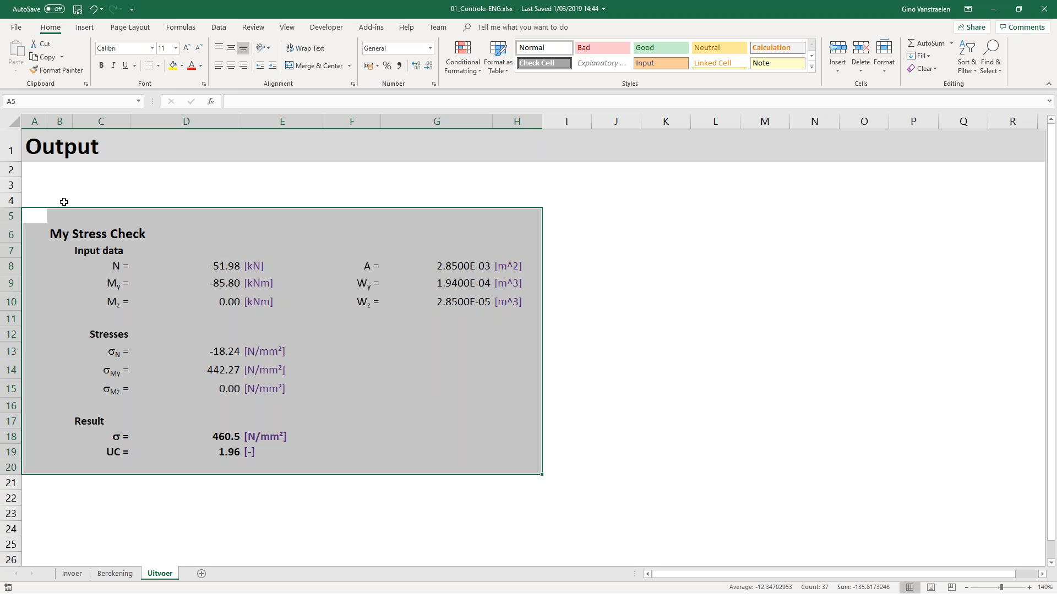
{"action": "left_click", "coordinate": [34, 169]}
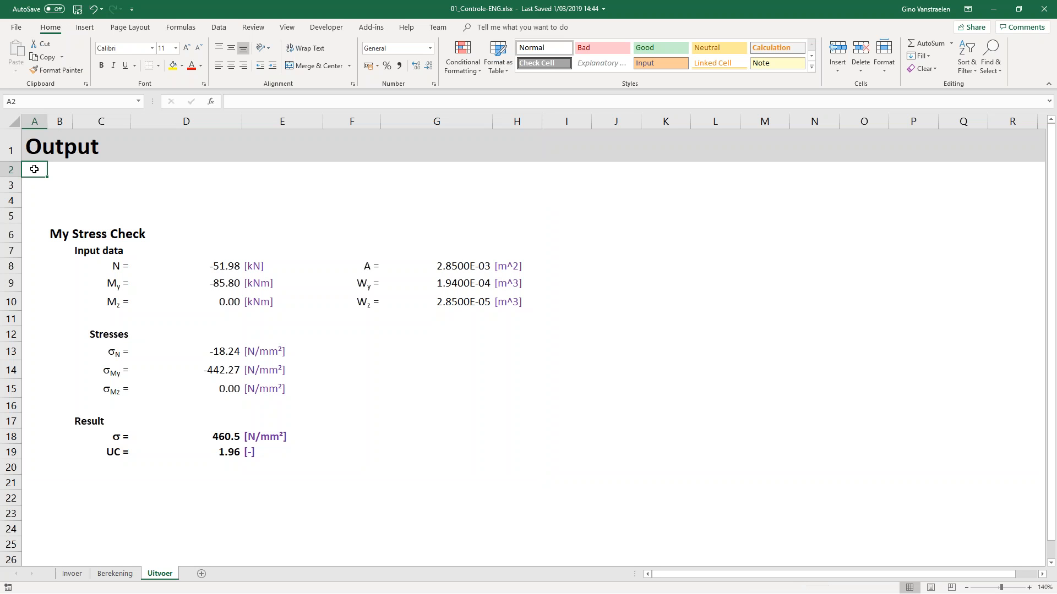
Switch to SCIA Engineer, collapse the load case, library and tool branches, and open the Custom Check service
{"action": "key", "text": "alt+Tab"}
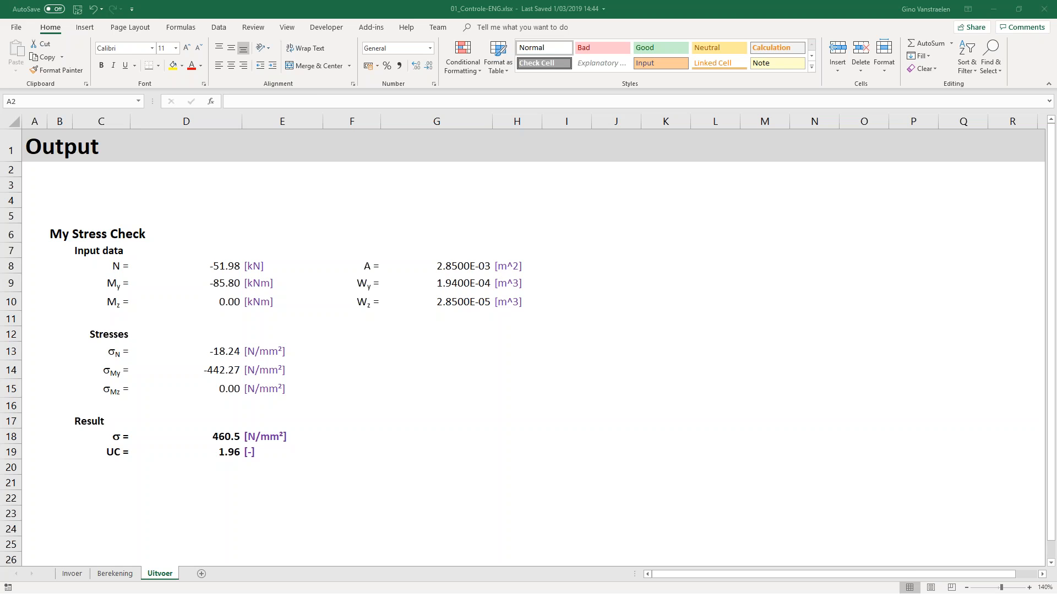
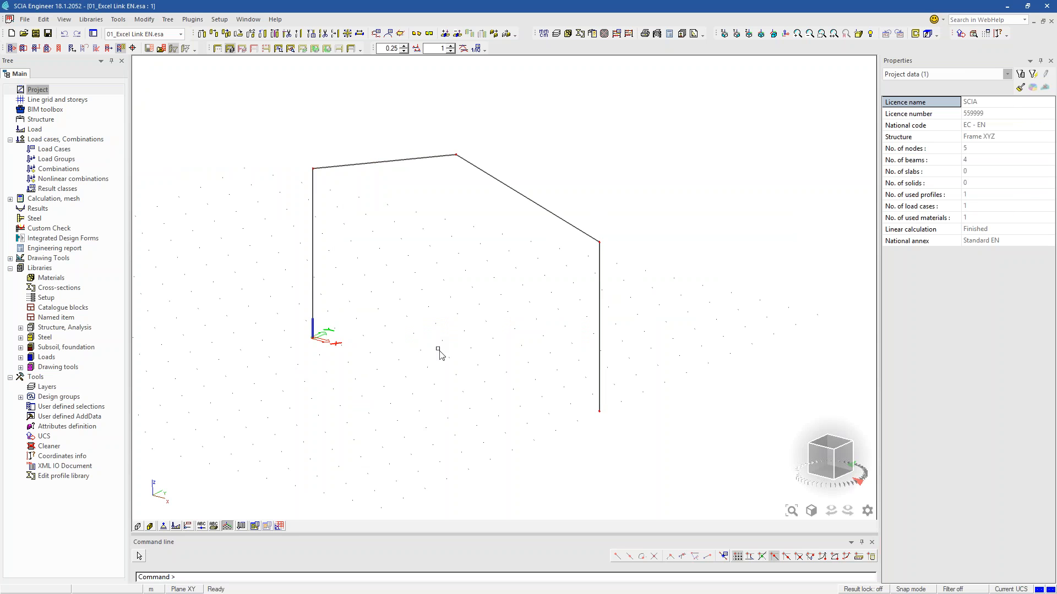
{"action": "left_click", "coordinate": [9, 140]}
{"action": "left_click", "coordinate": [10, 218]}
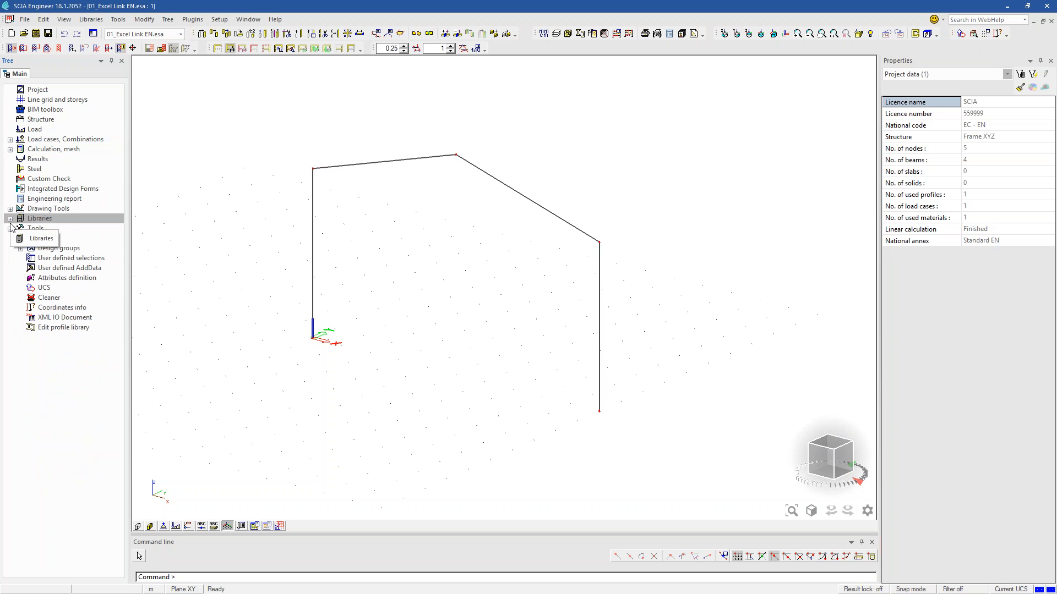
{"action": "left_click", "coordinate": [10, 228]}
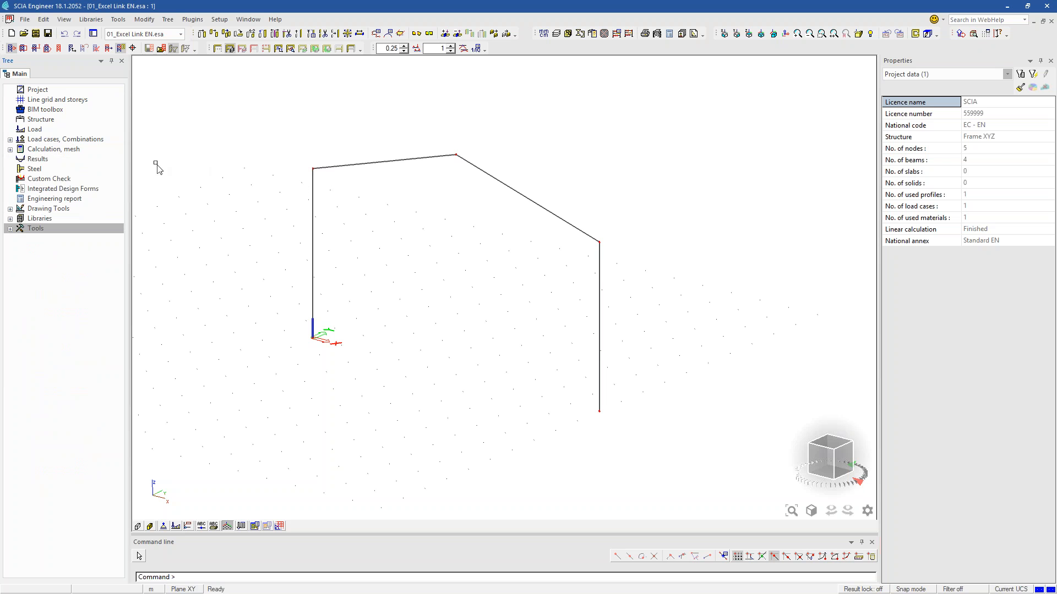
{"action": "left_click", "coordinate": [66, 181]}
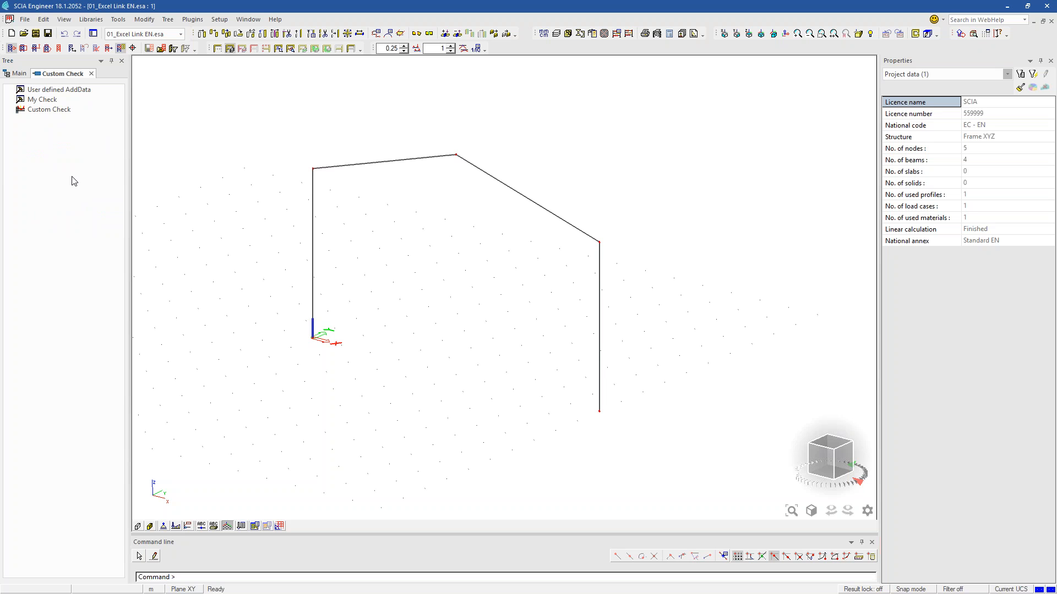
Open the external file mapping of the user-defined AddData template MYAT1 and review the Excel cells linked to its input data
{"action": "double_click", "coordinate": [61, 90]}
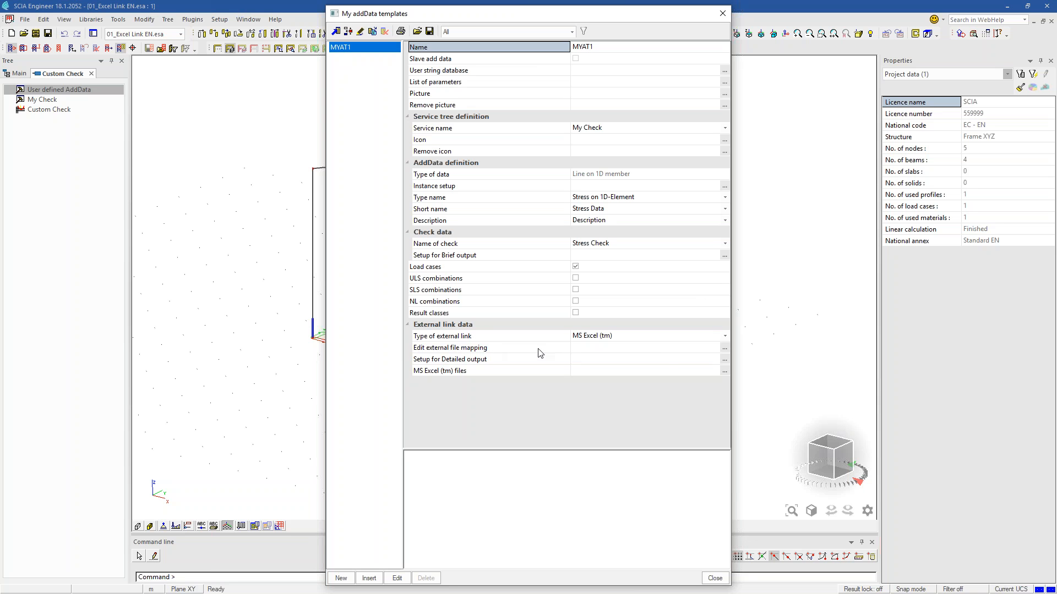
{"action": "left_click", "coordinate": [726, 348]}
{"action": "left_click", "coordinate": [725, 348]}
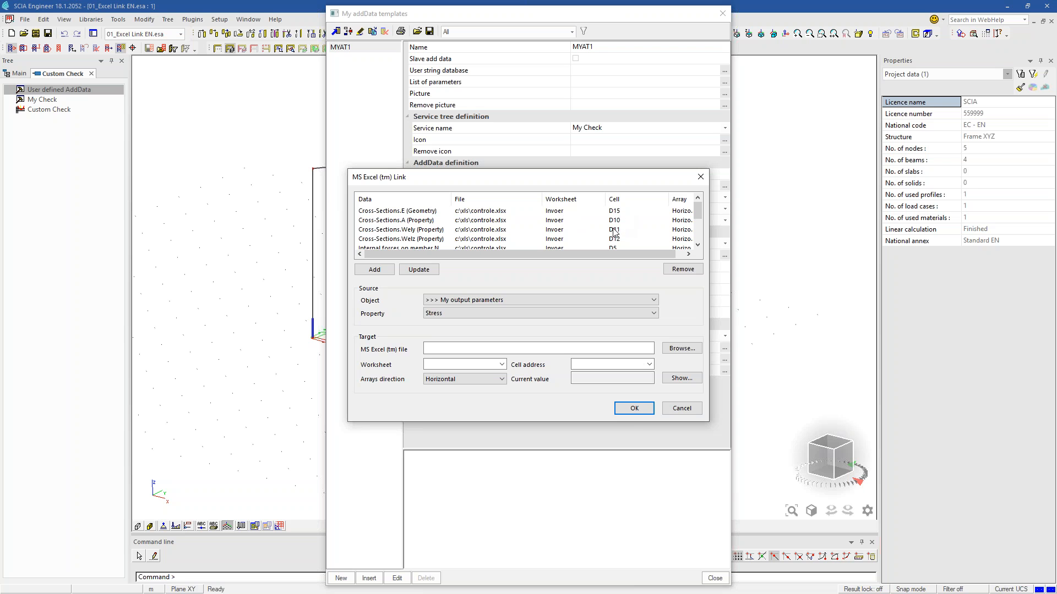
{"action": "left_click", "coordinate": [698, 245]}
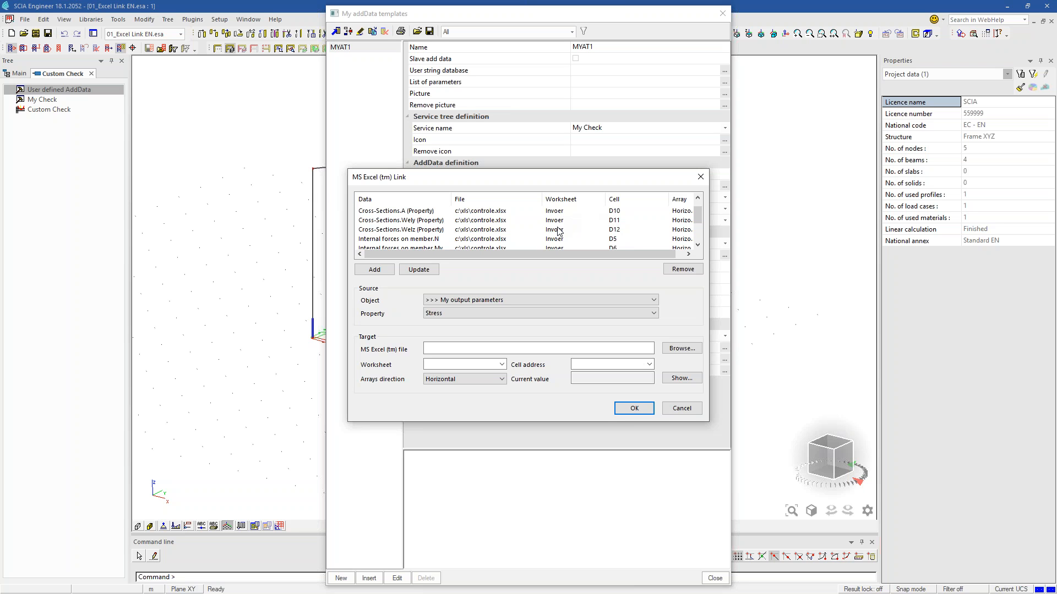
{"action": "left_click", "coordinate": [698, 245]}
{"action": "left_click", "coordinate": [697, 245]}
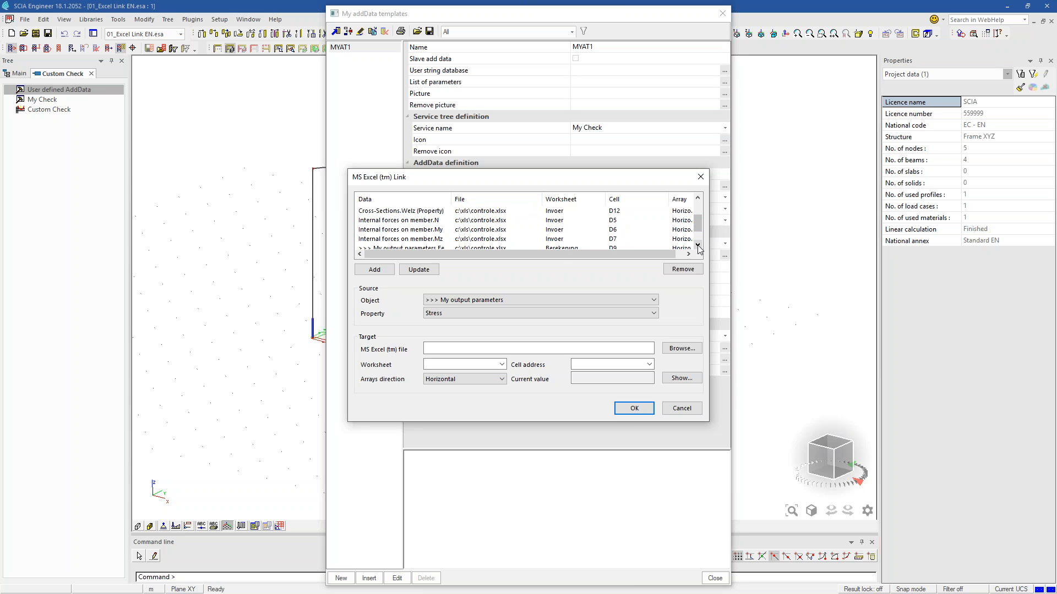
{"action": "left_click", "coordinate": [698, 245]}
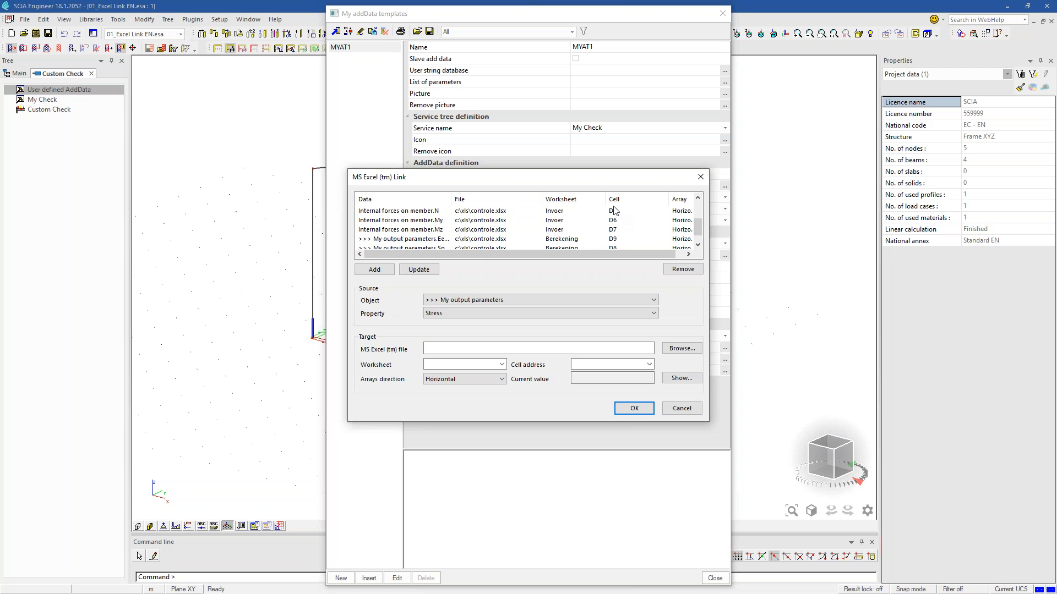
Compare the mapping of internal force N with cell D5 on the Invoer sheet in Excel, and return to SCIA Engineer
{"action": "key", "text": "alt+Tab"}
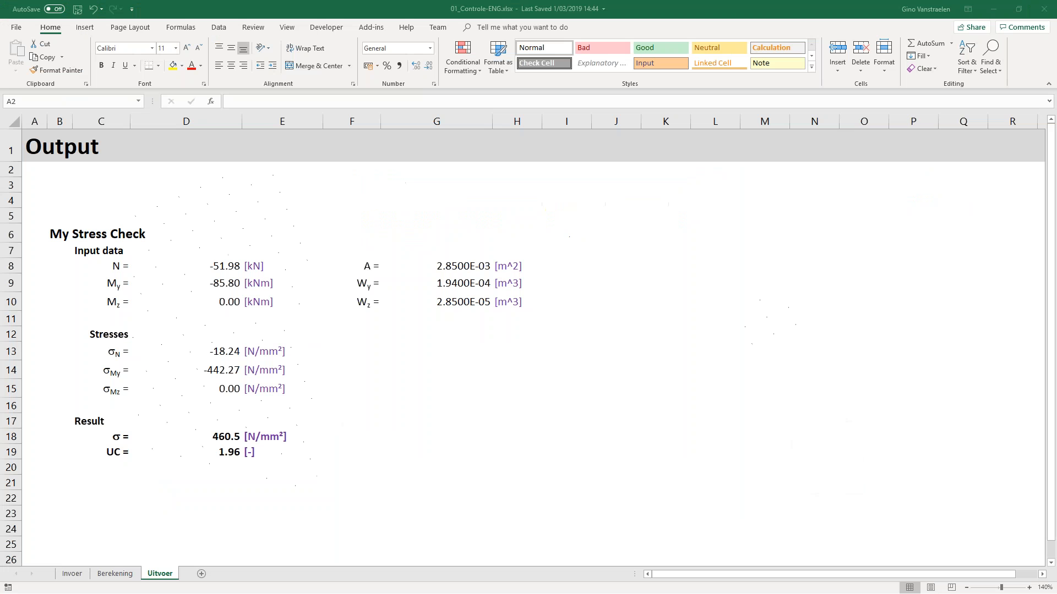
{"action": "left_click", "coordinate": [79, 573]}
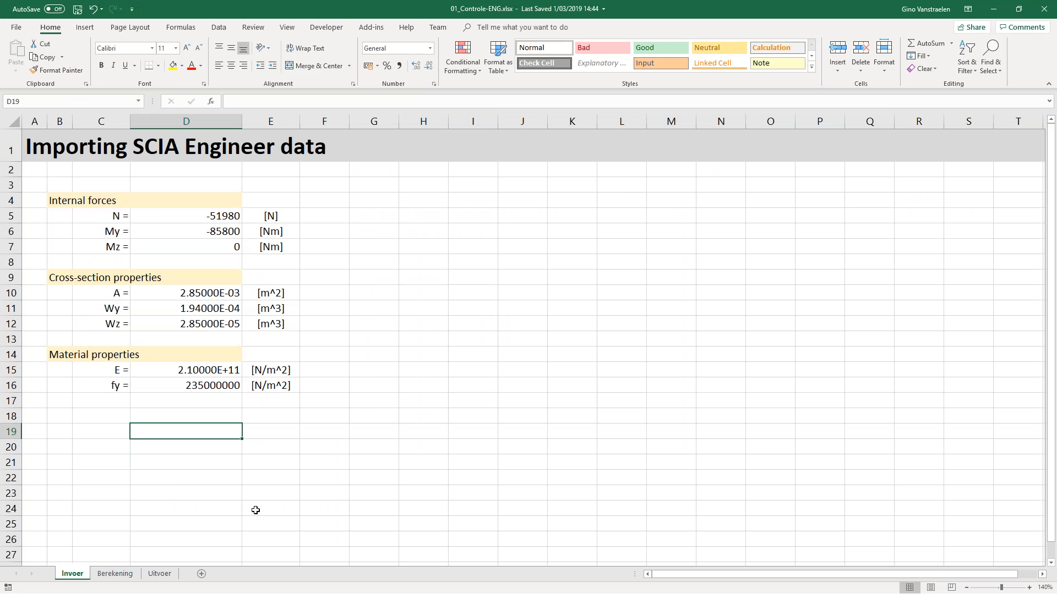
{"action": "left_click", "coordinate": [201, 215]}
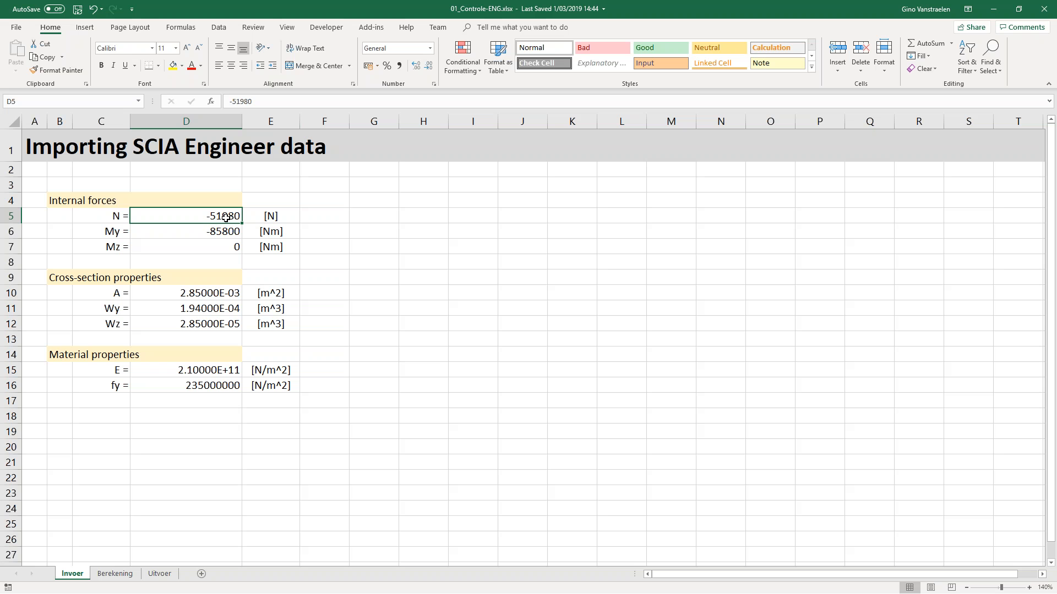
{"action": "key", "text": "alt+Tab"}
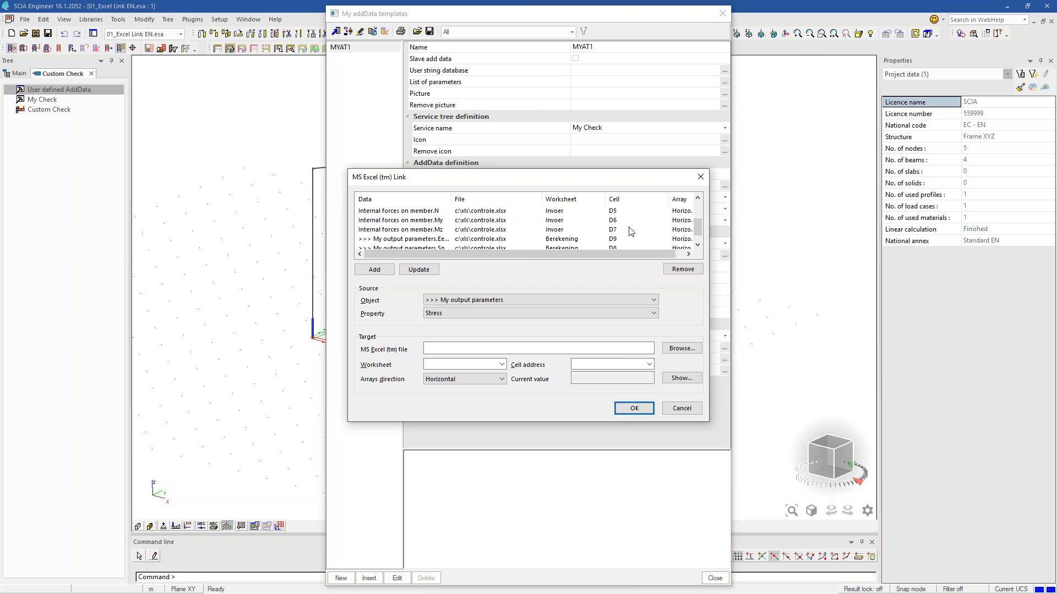
Review the mappings of the output parameters and switch to the Berekening sheet in Excel to compare their cells
{"action": "left_click", "coordinate": [697, 245]}
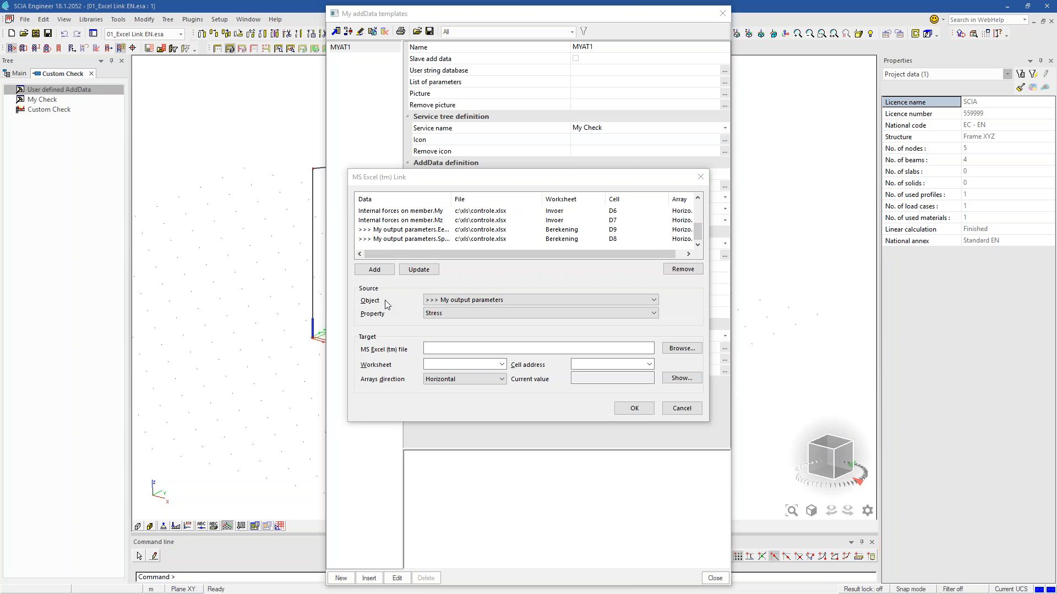
{"action": "key", "text": "alt+Tab"}
{"action": "left_click", "coordinate": [115, 574]}
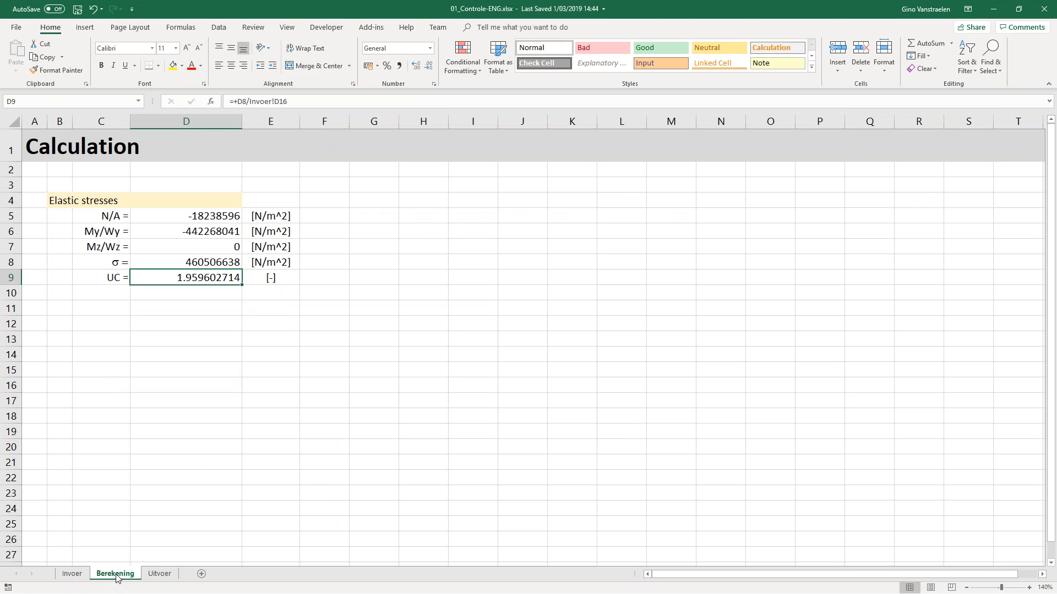
Review the stress formula in cell D8 and the unity check formula in cell D9 on the Berekening sheet
{"action": "left_click", "coordinate": [207, 263]}
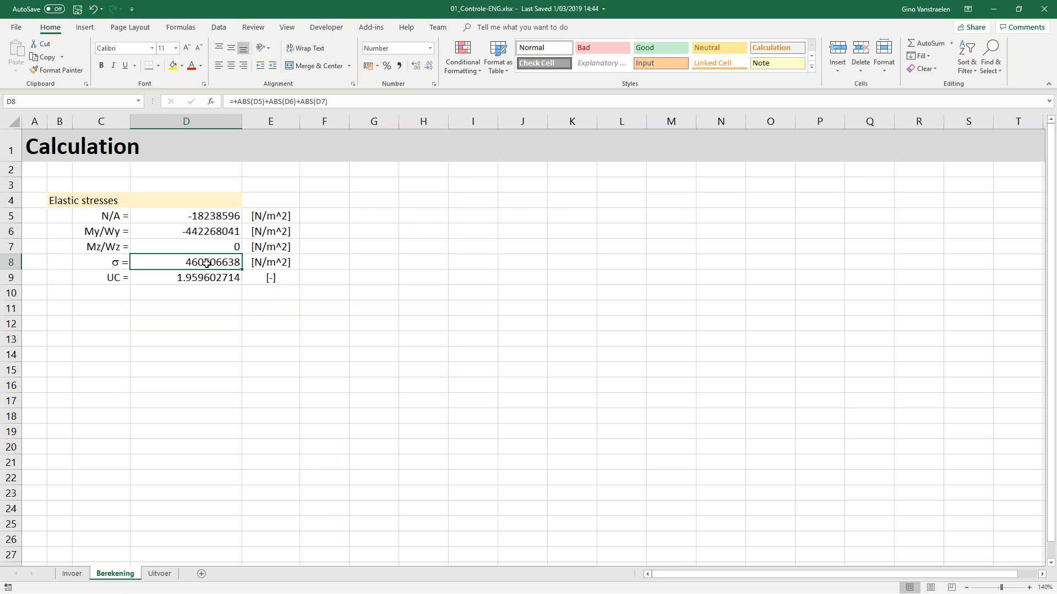
{"action": "left_click", "coordinate": [204, 277]}
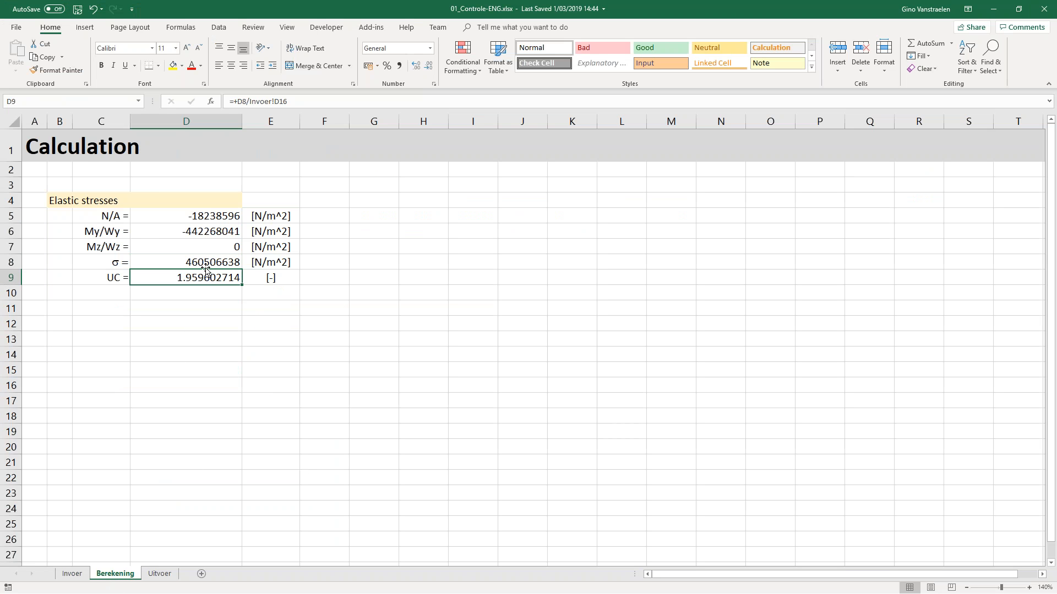
{"action": "left_click", "coordinate": [207, 264]}
{"action": "left_click", "coordinate": [208, 278]}
Return to SCIA Engineer, cancel the MS Excel link mapping, and close the AddData templates manager
{"action": "key", "text": "alt+Tab"}
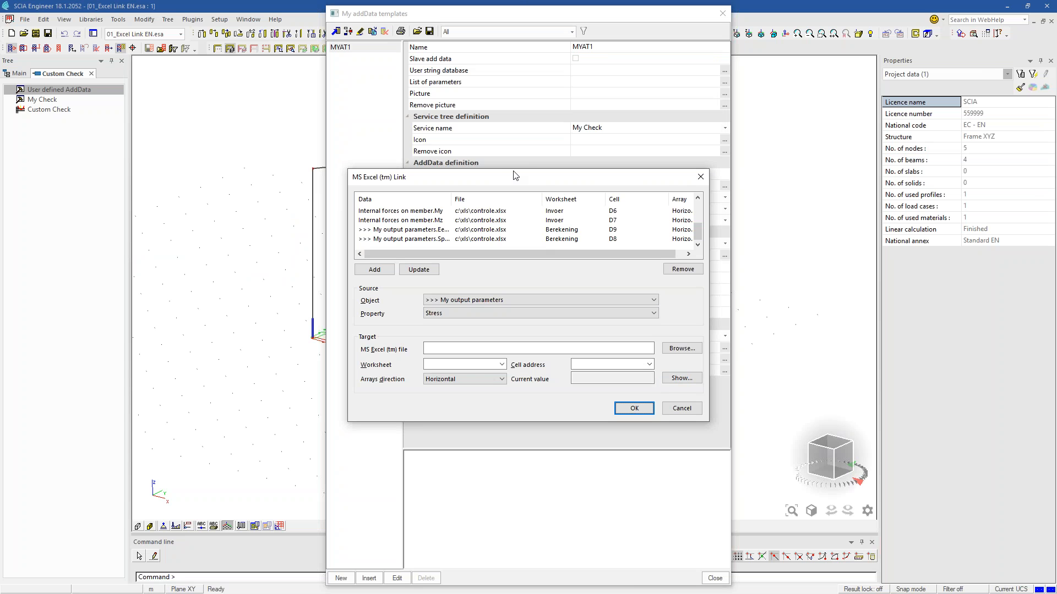
{"action": "left_click", "coordinate": [693, 410]}
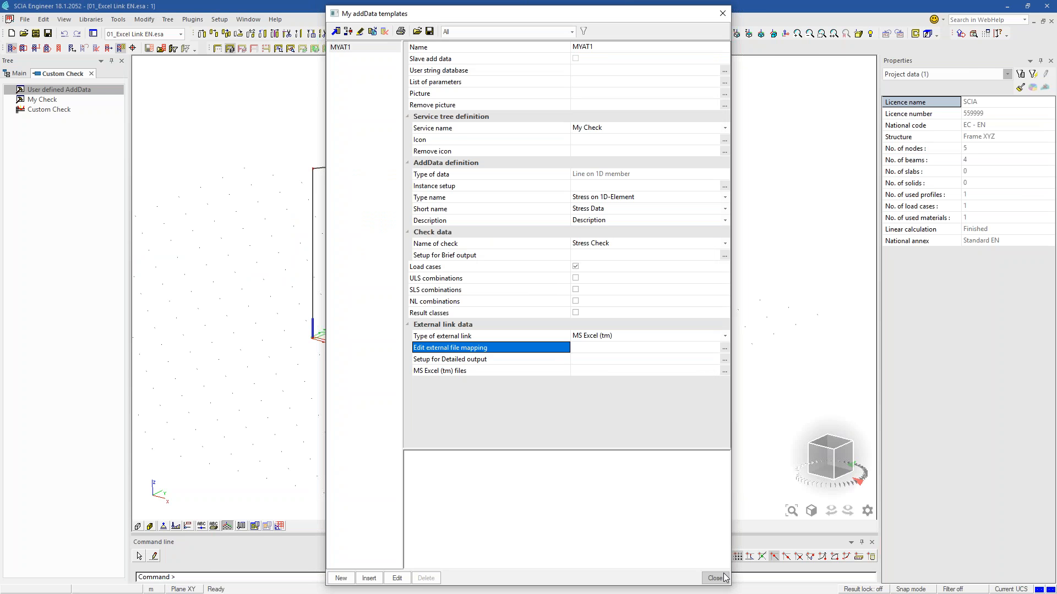
{"action": "left_click", "coordinate": [714, 578]}
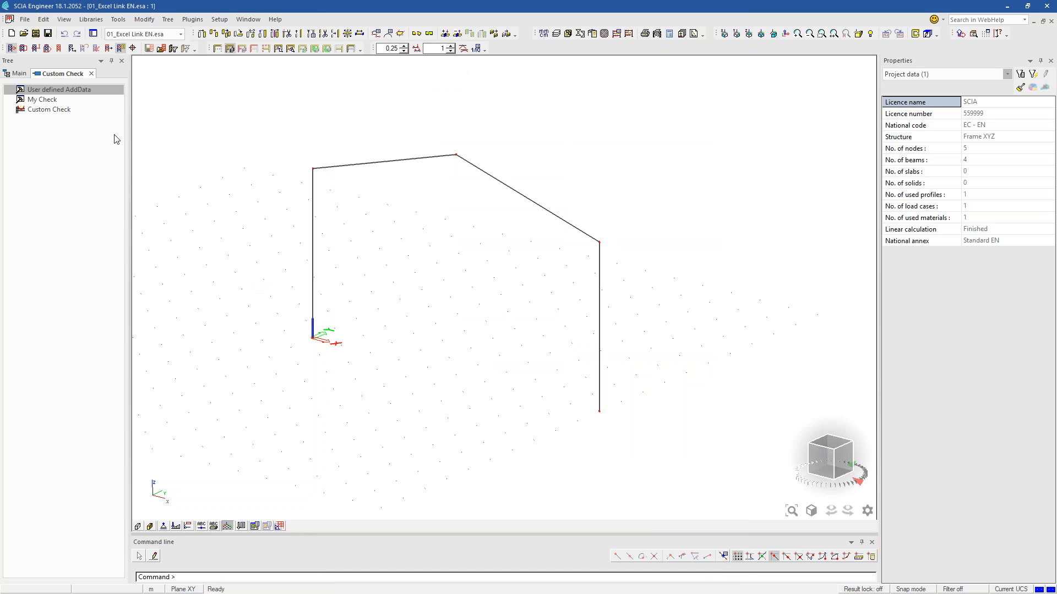
Open the Custom Check results for LC2, keep Unity Check as the values, set the output to Brief, and refresh the results
{"action": "left_click", "coordinate": [56, 113]}
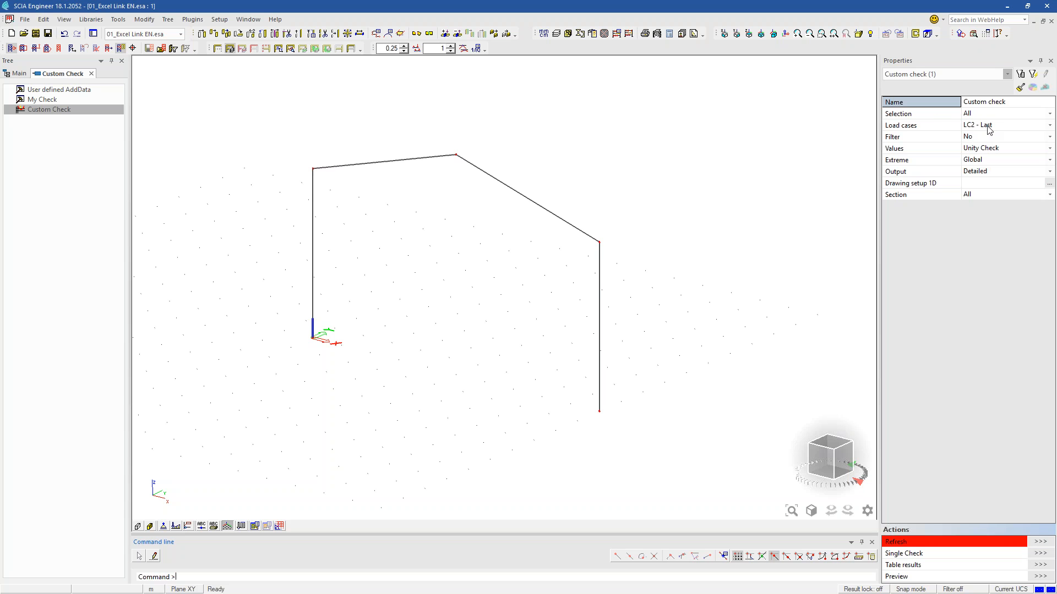
{"action": "left_click", "coordinate": [1004, 126]}
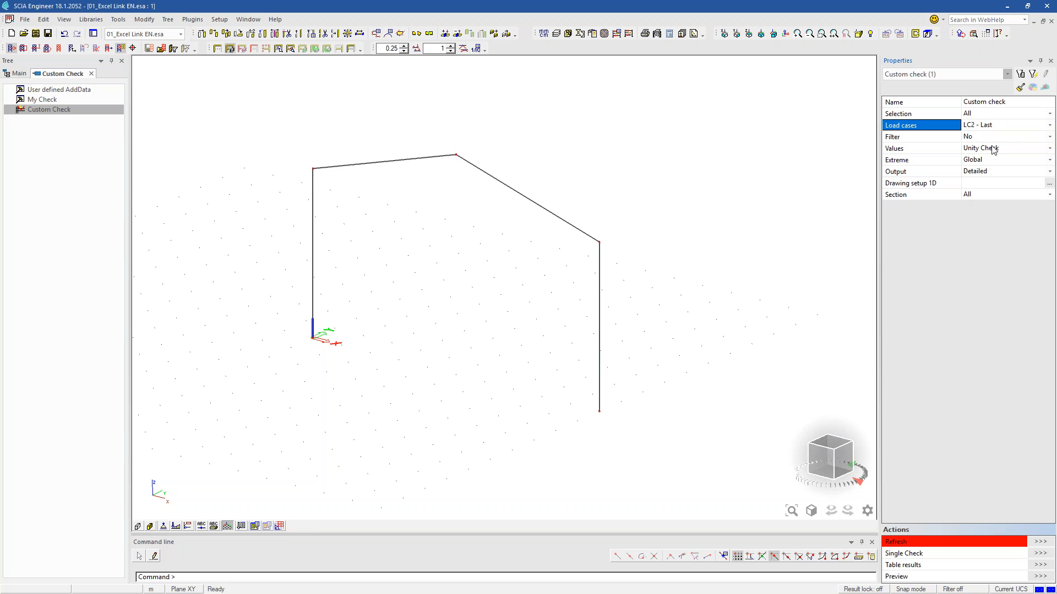
{"action": "left_click", "coordinate": [999, 149]}
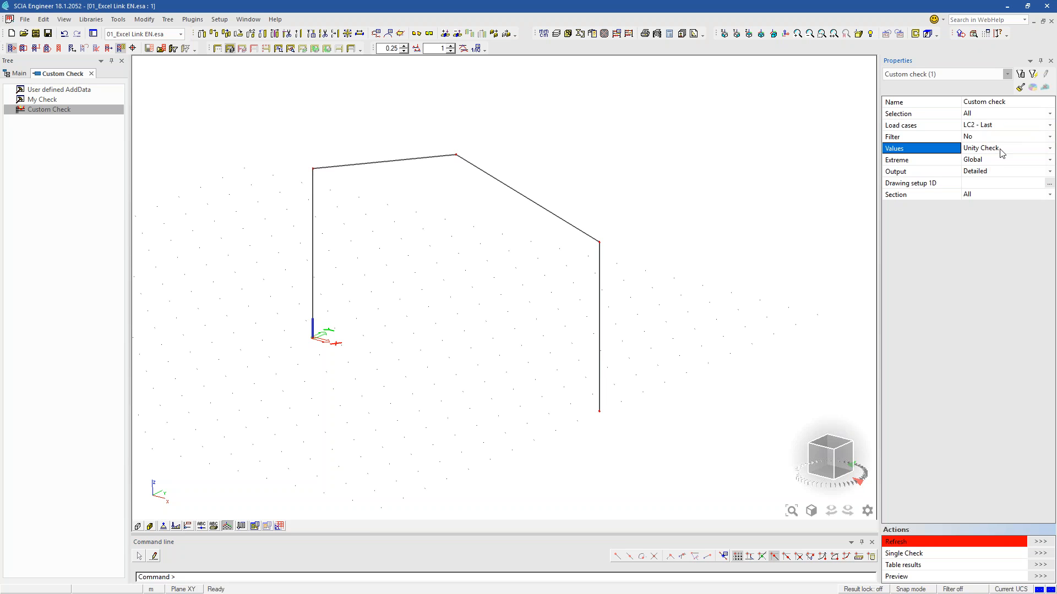
{"action": "left_click", "coordinate": [999, 150]}
{"action": "left_click", "coordinate": [999, 148]}
{"action": "left_click", "coordinate": [991, 173]}
{"action": "left_click", "coordinate": [990, 173]}
{"action": "left_click", "coordinate": [985, 184]}
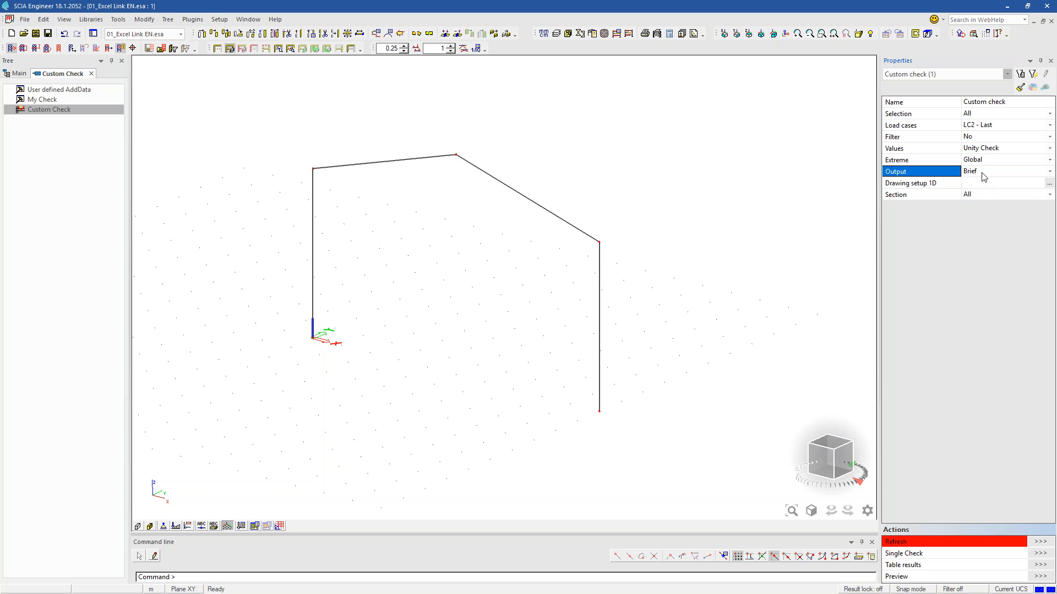
{"action": "left_click", "coordinate": [1040, 543]}
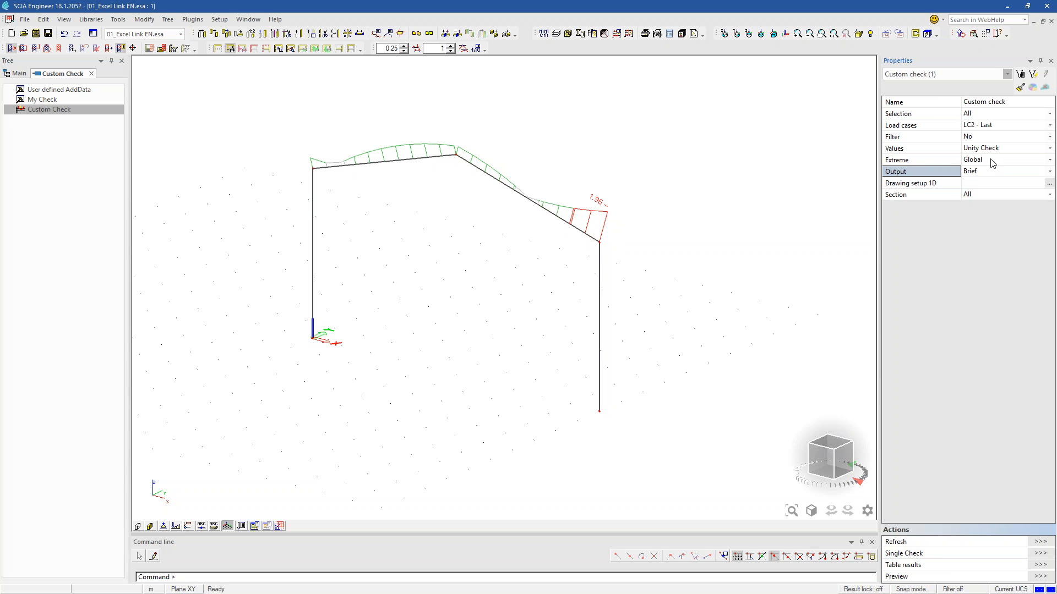
Set the Custom Check extreme to Section and refresh the unity check diagram on the frame
{"action": "left_click", "coordinate": [948, 161]}
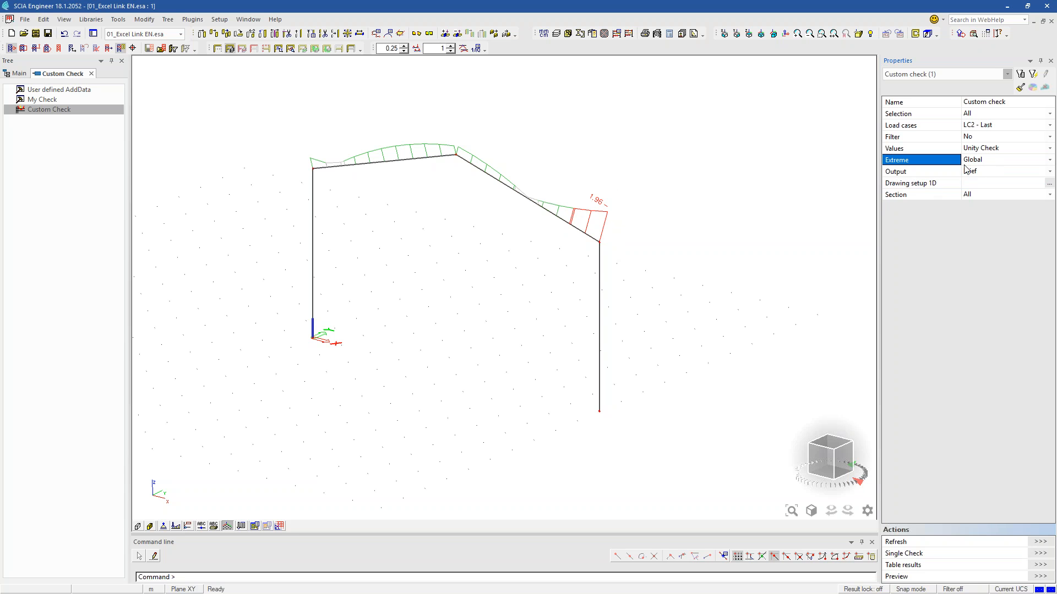
{"action": "left_click", "coordinate": [986, 161]}
{"action": "left_click", "coordinate": [979, 179]}
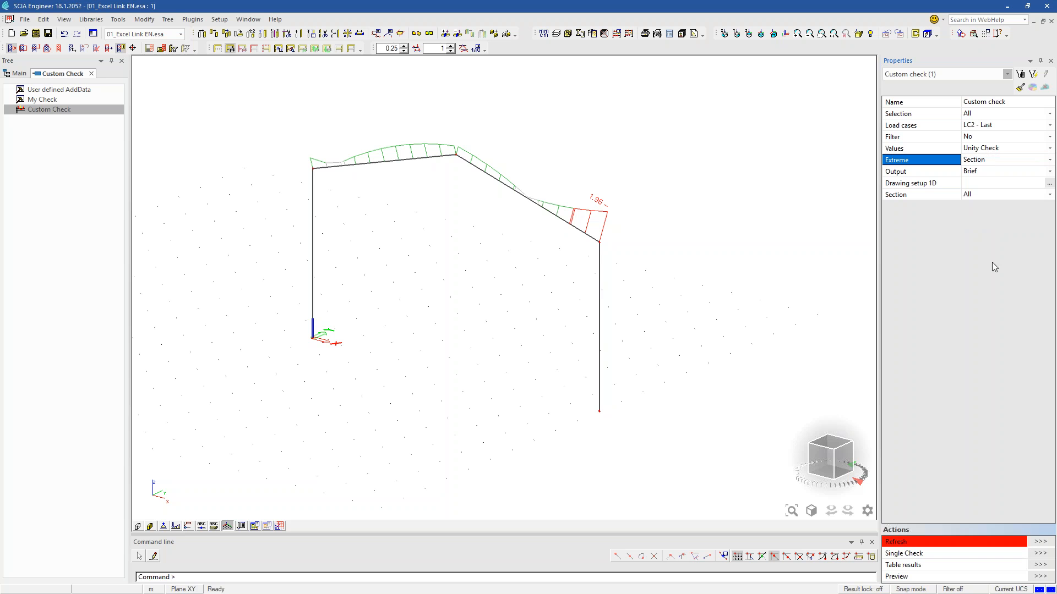
{"action": "left_click", "coordinate": [1040, 541]}
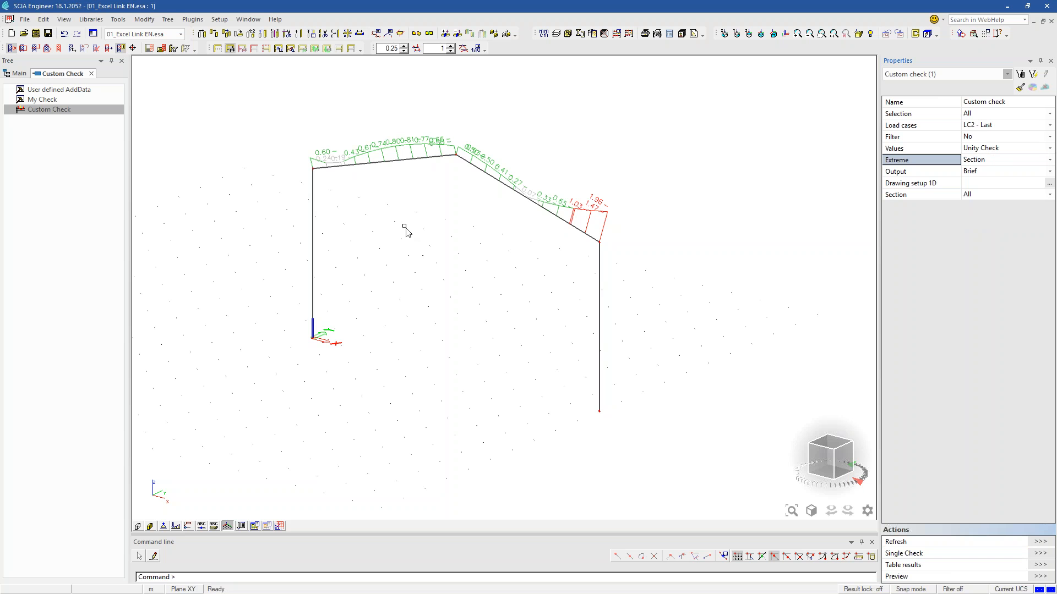
Inspect the unity check labels along the beams and review the Custom Check table results
{"action": "scroll", "coordinate": [544, 209], "scroll_direction": "up", "scroll_amount": 2}
{"action": "scroll", "coordinate": [543, 210], "scroll_direction": "up", "scroll_amount": 2}
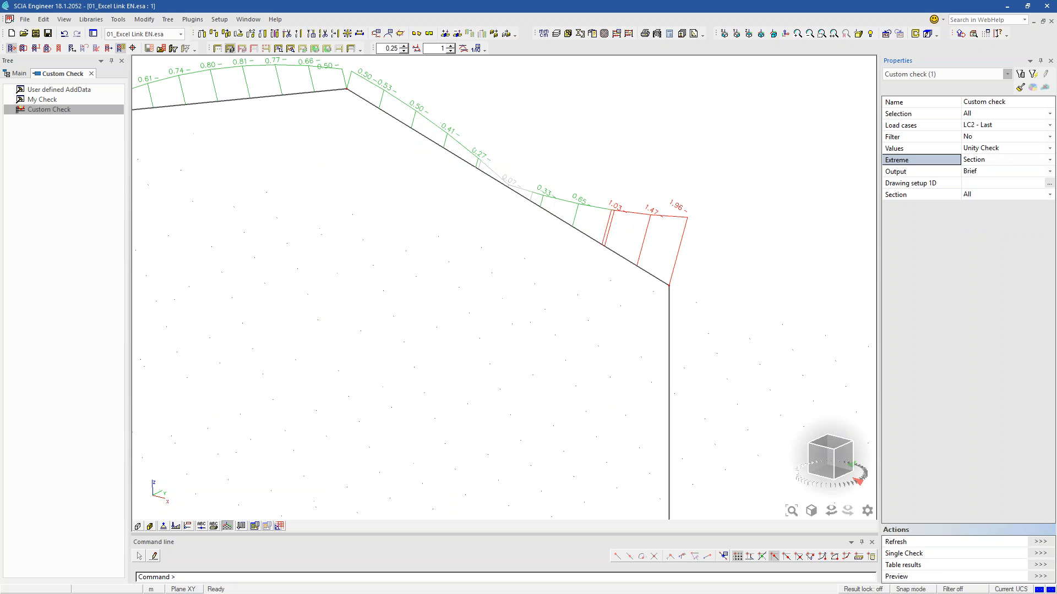
{"action": "scroll", "coordinate": [555, 231], "scroll_direction": "down", "scroll_amount": 2}
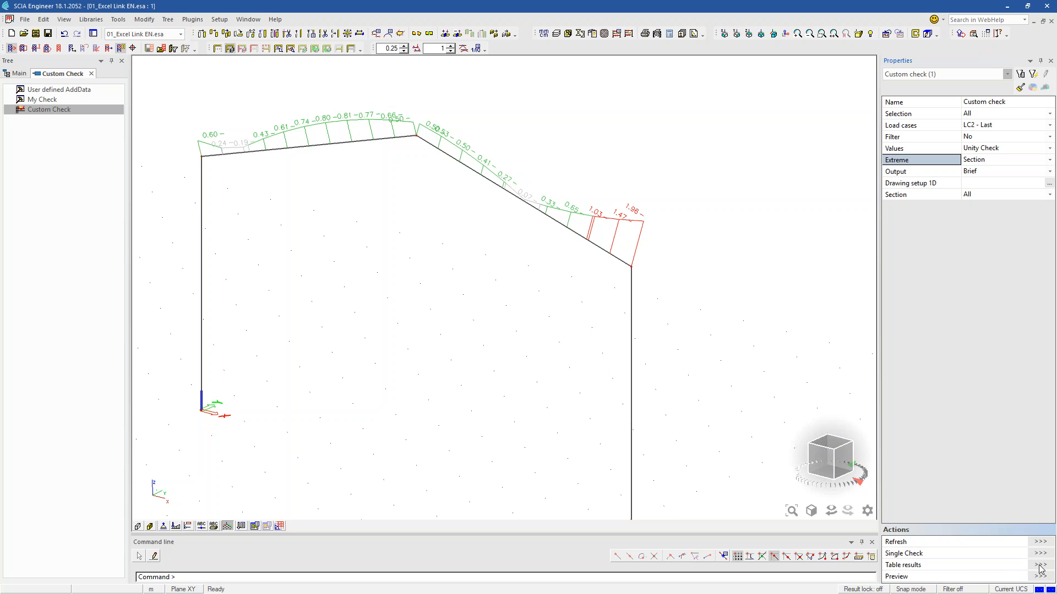
{"action": "left_click", "coordinate": [1040, 565]}
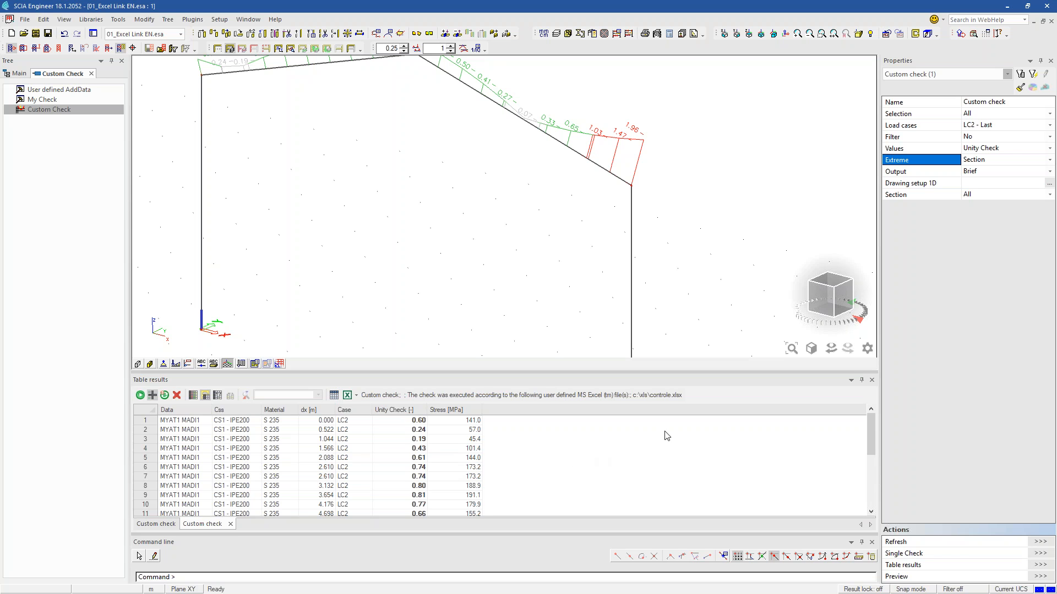
{"action": "left_click", "coordinate": [873, 381]}
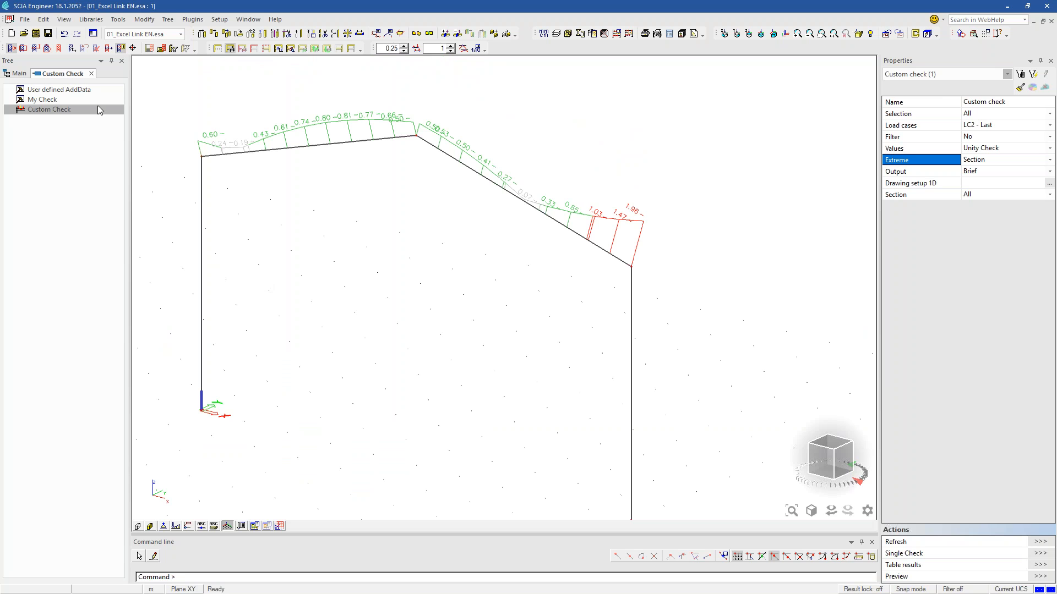
Close the Custom Check service, collapse the load case, library and tool branches, and open the Engineering report
{"action": "left_click", "coordinate": [92, 74]}
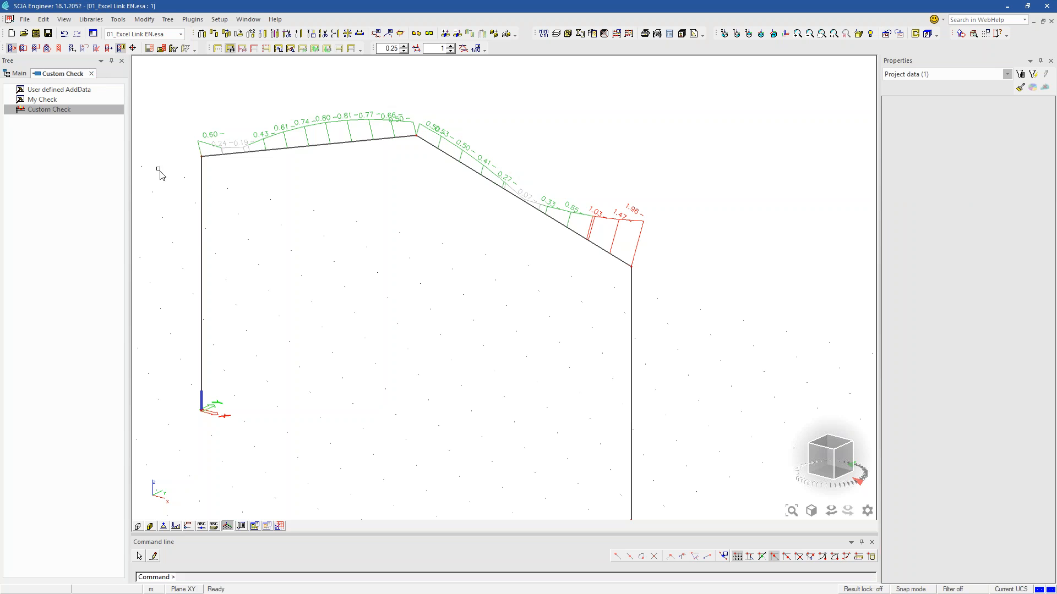
{"action": "left_click", "coordinate": [10, 140]}
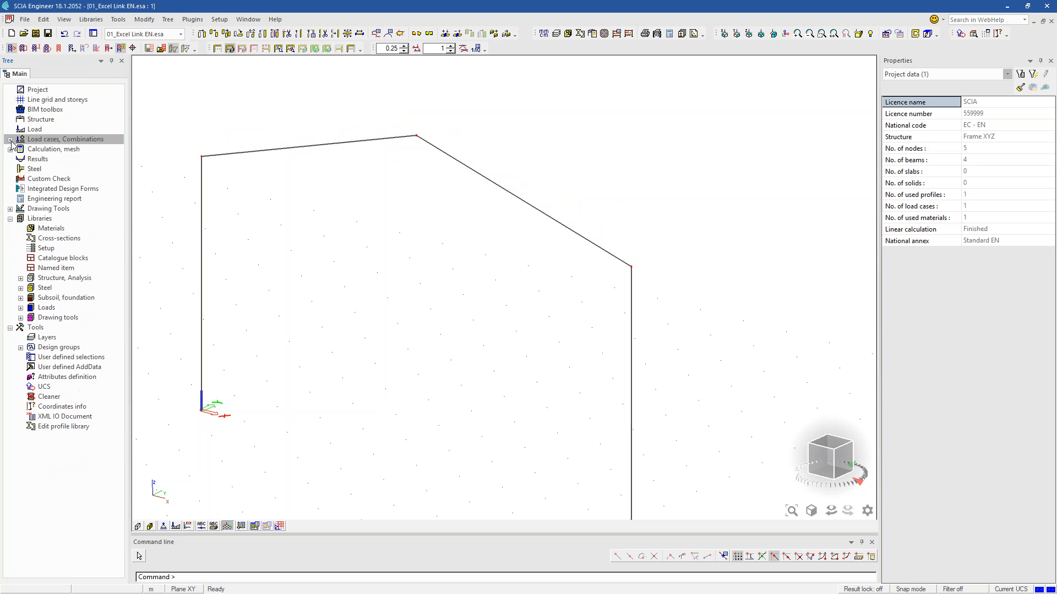
{"action": "left_click", "coordinate": [10, 218]}
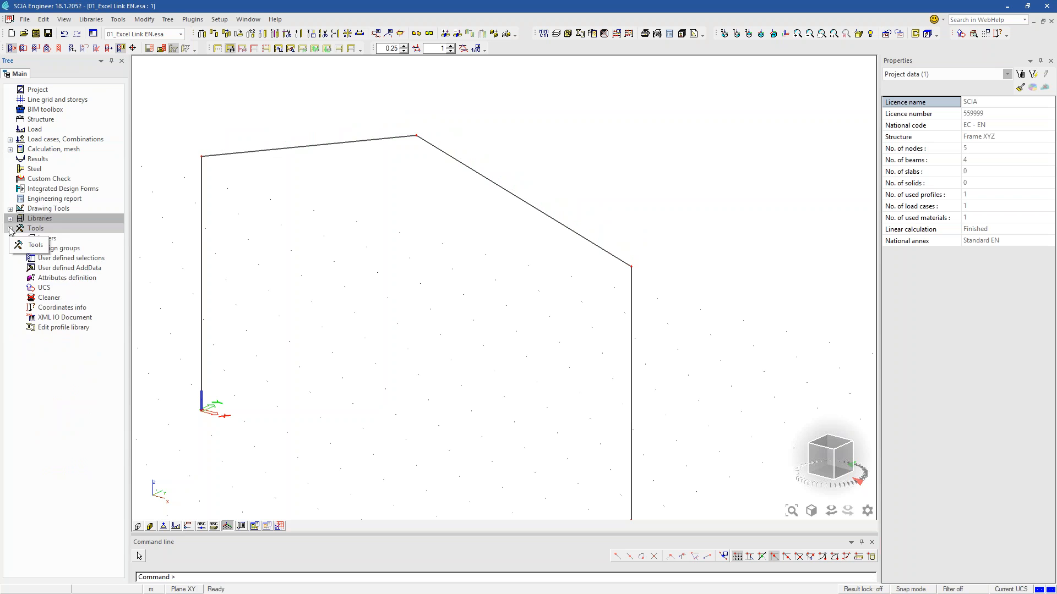
{"action": "left_click", "coordinate": [10, 228]}
{"action": "double_click", "coordinate": [54, 199]}
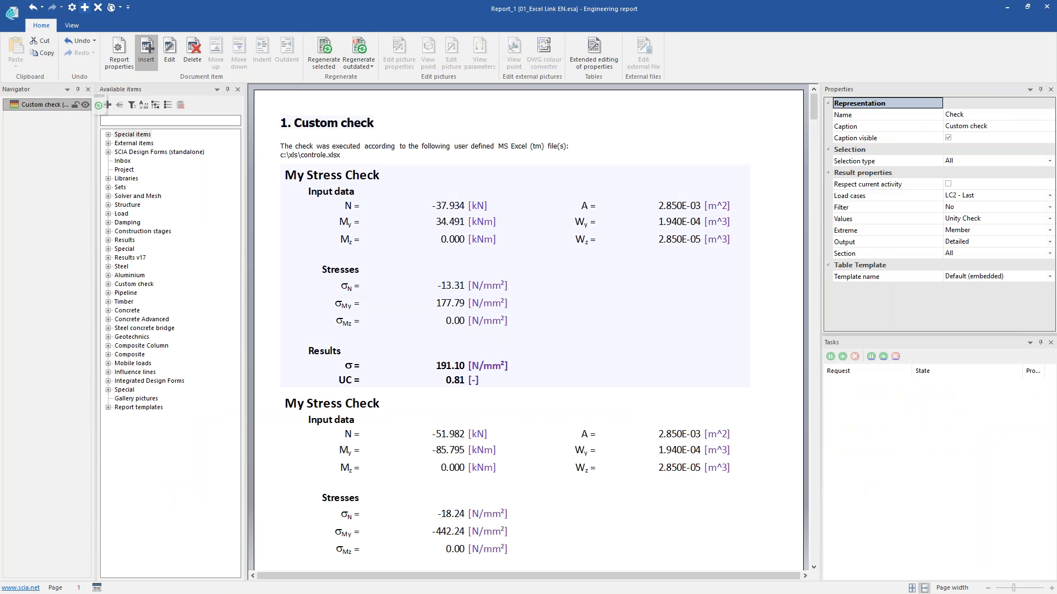
Compare range A5:H20 on the Uitvoer sheet in Excel with the detailed custom check report, close the report, and return to SCIA Engineer
{"action": "left_click", "coordinate": [98, 106]}
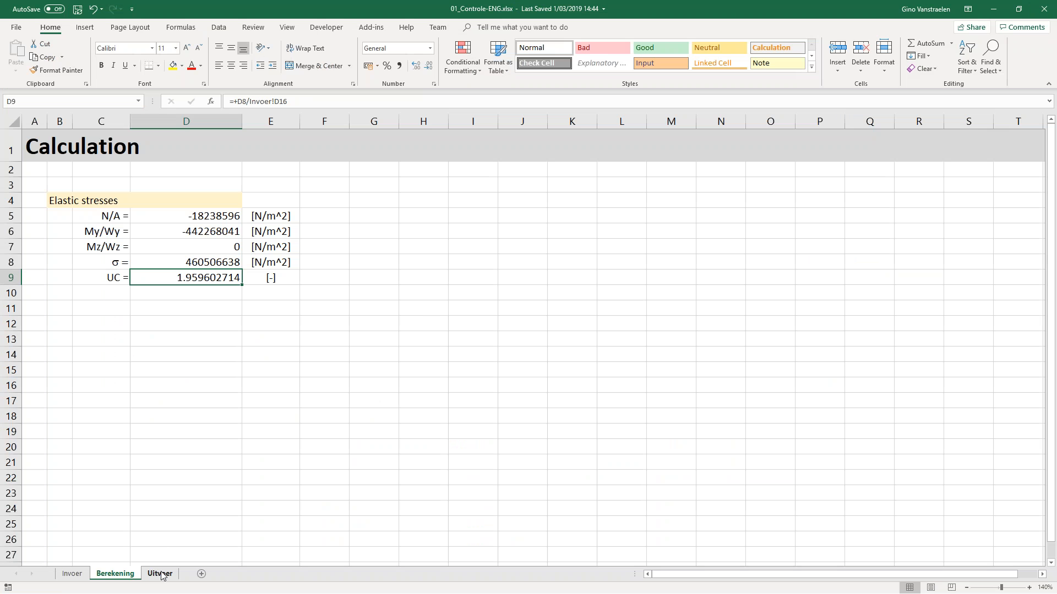
{"action": "left_click", "coordinate": [160, 574]}
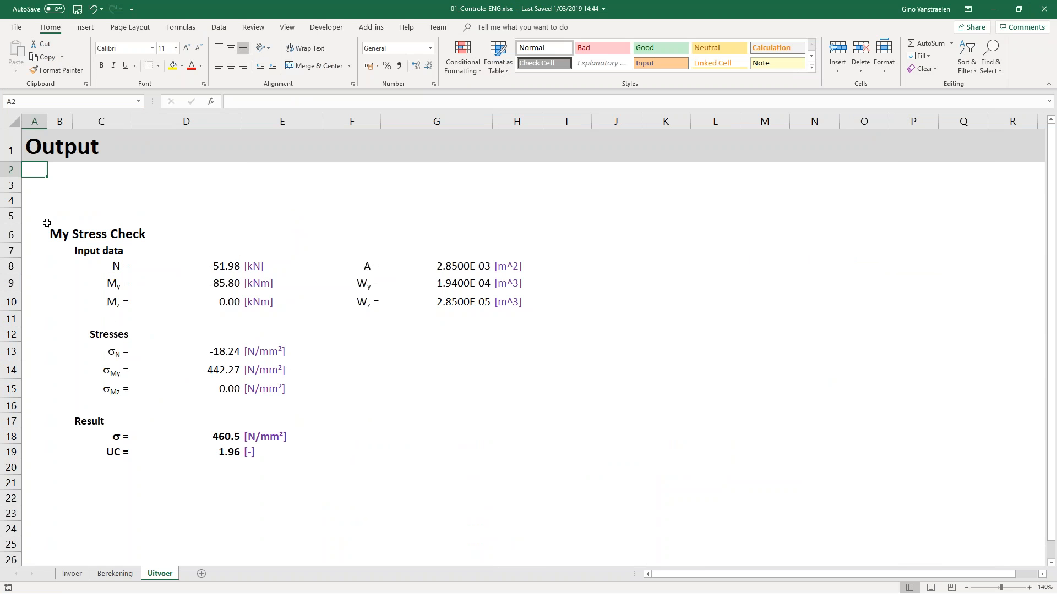
{"action": "mouse_move", "coordinate": [44, 221]}
{"action": "left_mouse_down"}
{"action": "mouse_move", "coordinate": [314, 300]}
{"action": "mouse_move", "coordinate": [503, 466]}
{"action": "left_mouse_up"}
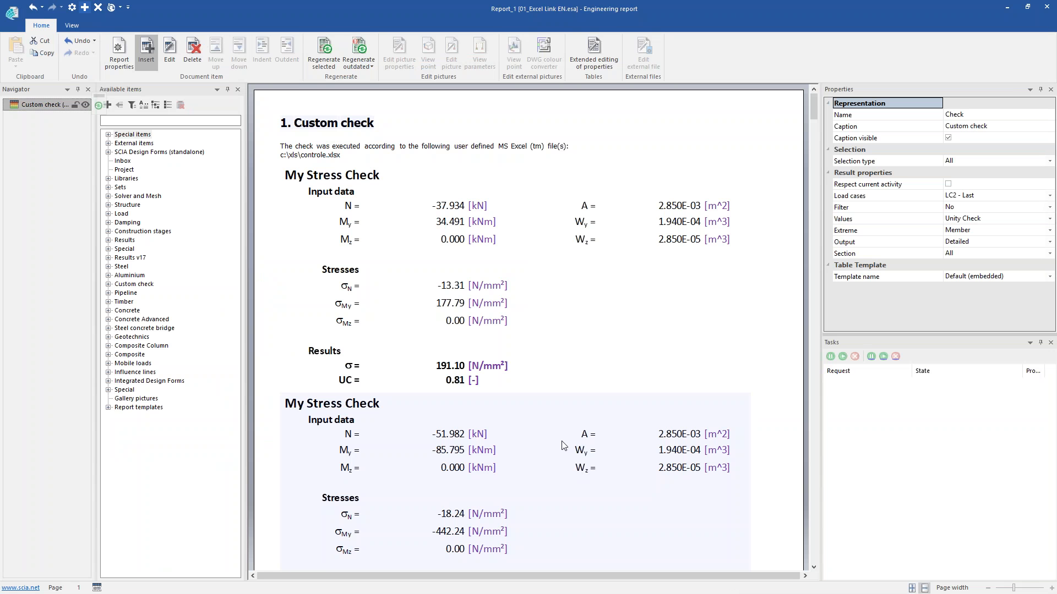
{"action": "left_click", "coordinate": [1046, 6]}
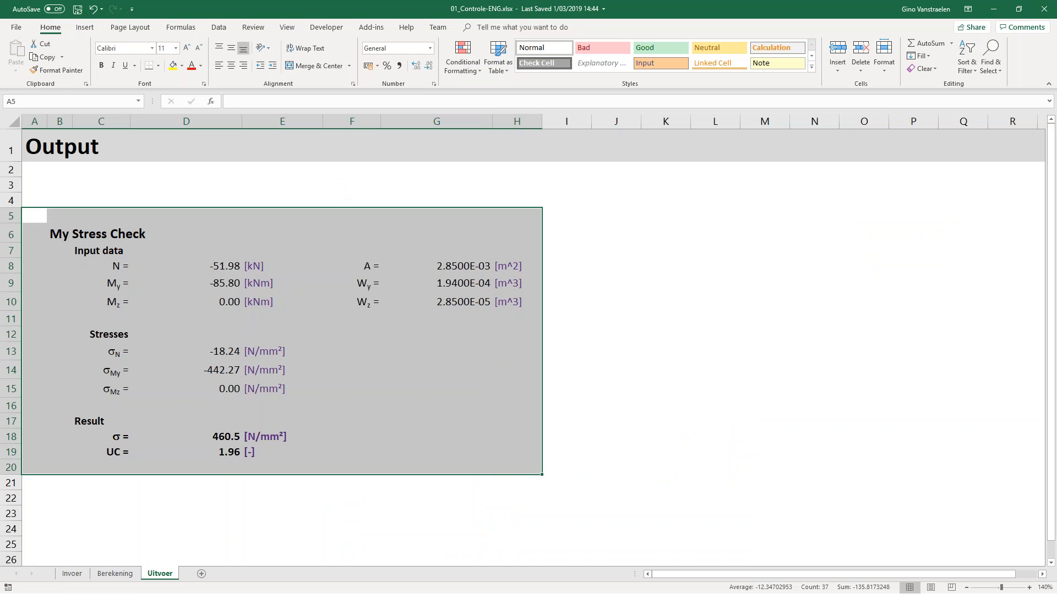
{"action": "key", "text": "alt+Tab"}
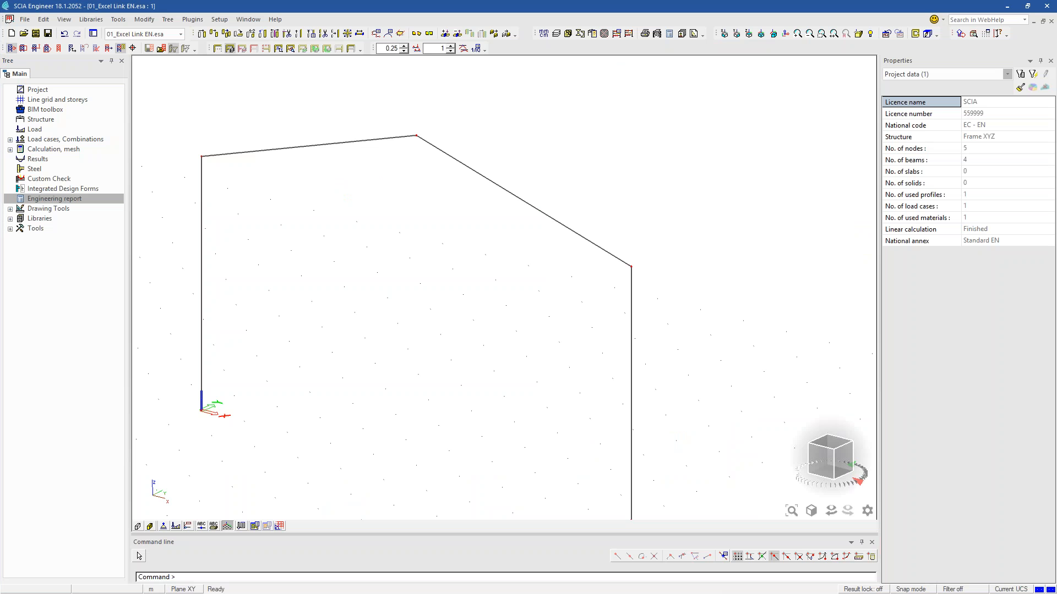
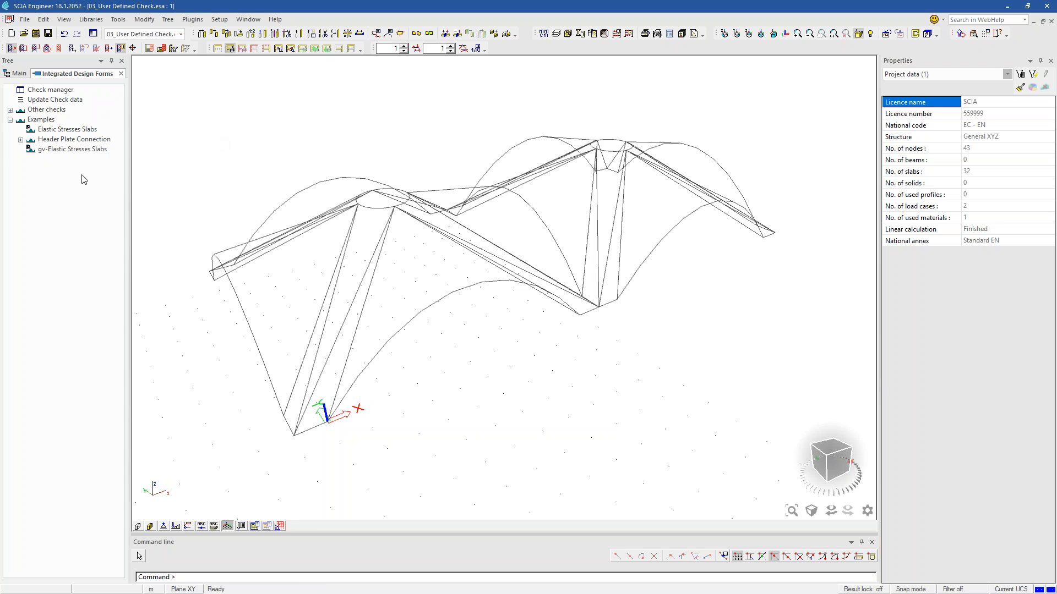
Open the gv-Elastic Stresses Slabs check from the Check manager in the Script Editor
{"action": "left_click", "coordinate": [74, 150]}
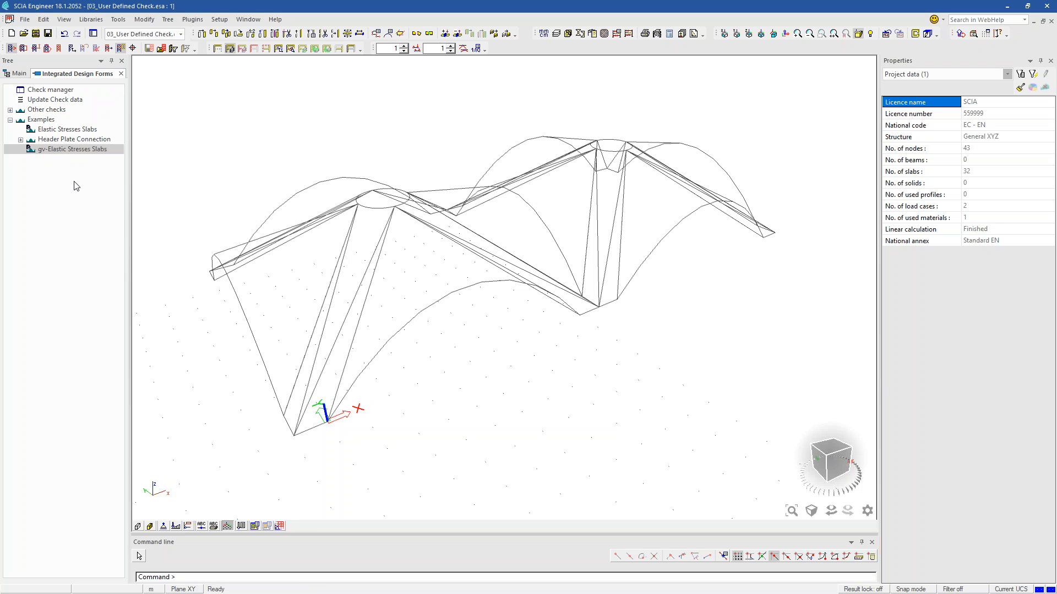
{"action": "left_click", "coordinate": [67, 91]}
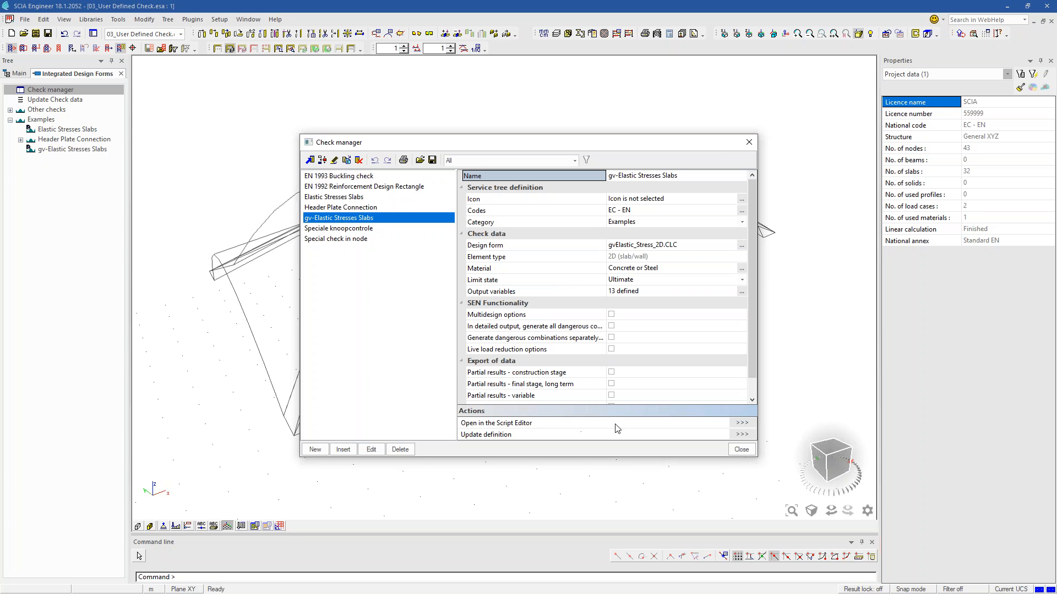
{"action": "left_click", "coordinate": [742, 422]}
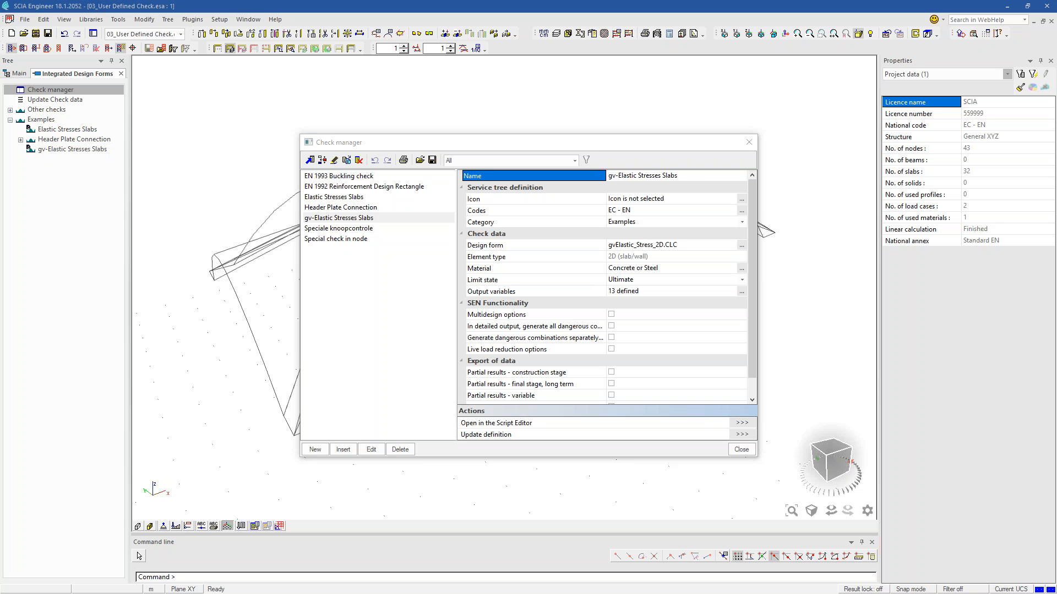
Maximize the SCIA Design Forms Builder window and enlarge the script editor above the table of variables
{"action": "left_click_drag", "start_coordinate": [414, 72], "coordinate": [494, 52]}
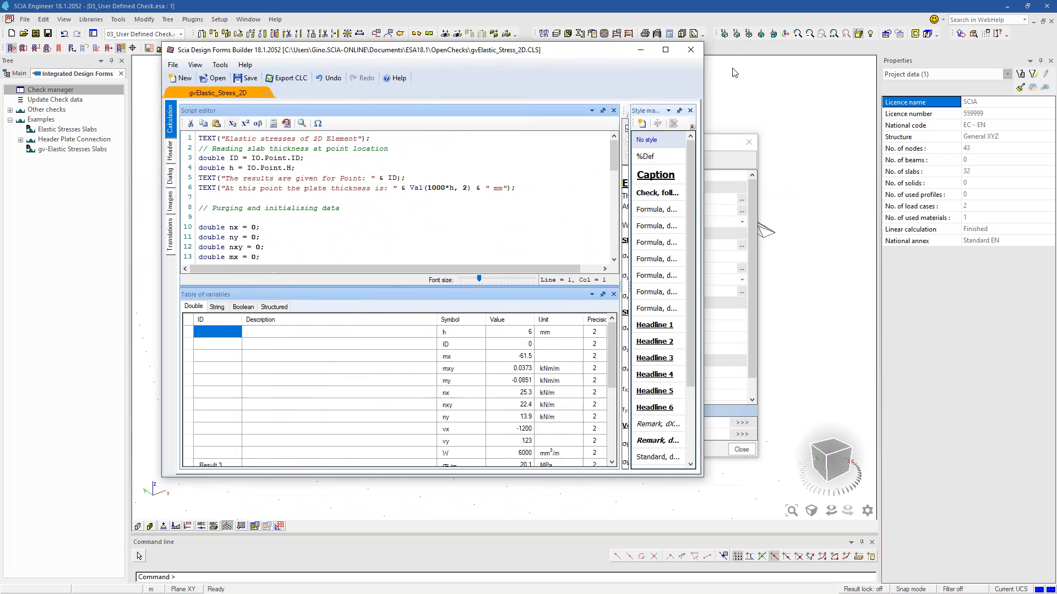
{"action": "left_click", "coordinate": [666, 50]}
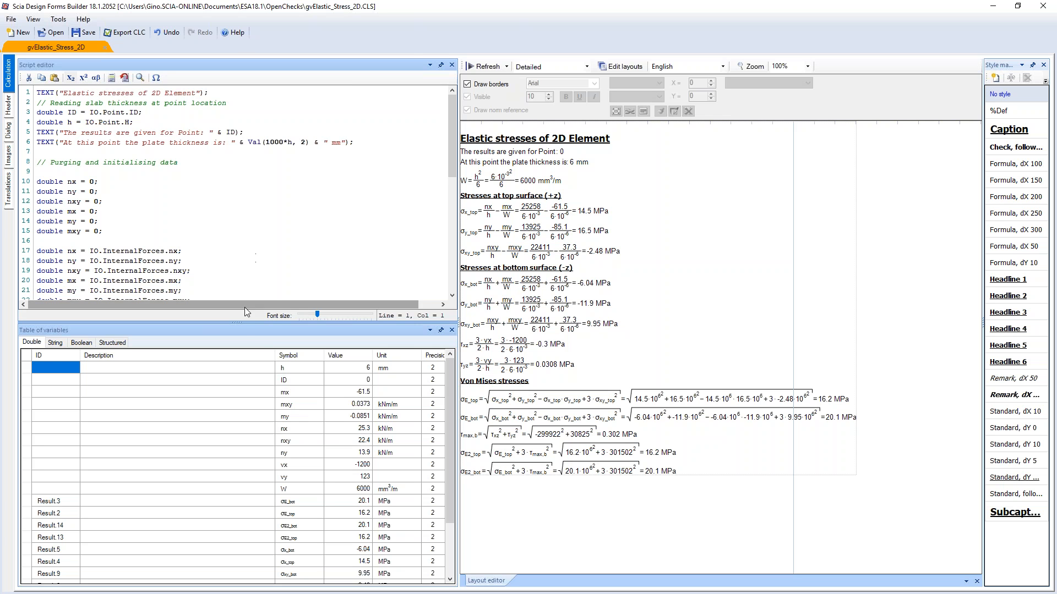
{"action": "left_click_drag", "start_coordinate": [245, 323], "coordinate": [261, 389]}
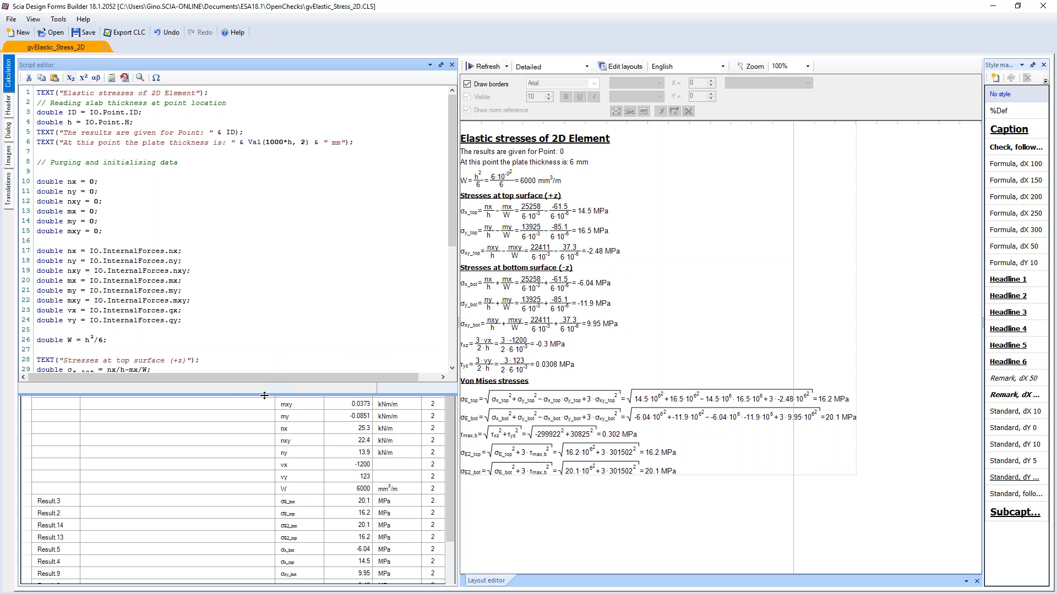
Examine the opening script lines for the title text and slab thickness against their output in the layout preview
{"action": "left_click", "coordinate": [131, 94]}
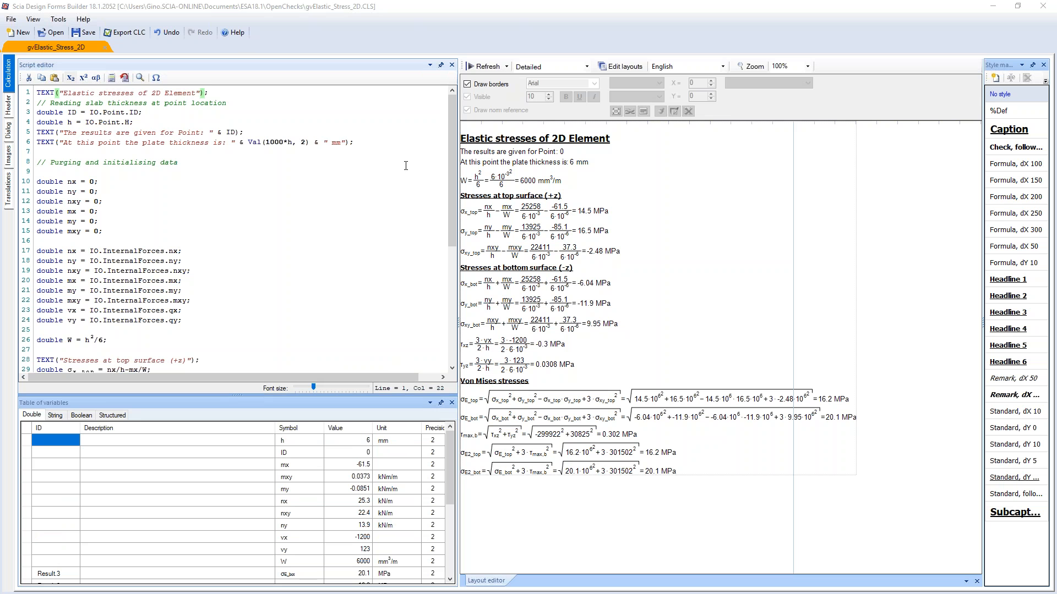
{"action": "left_click_drag", "start_coordinate": [452, 155], "coordinate": [453, 146]}
{"action": "left_click", "coordinate": [133, 156]}
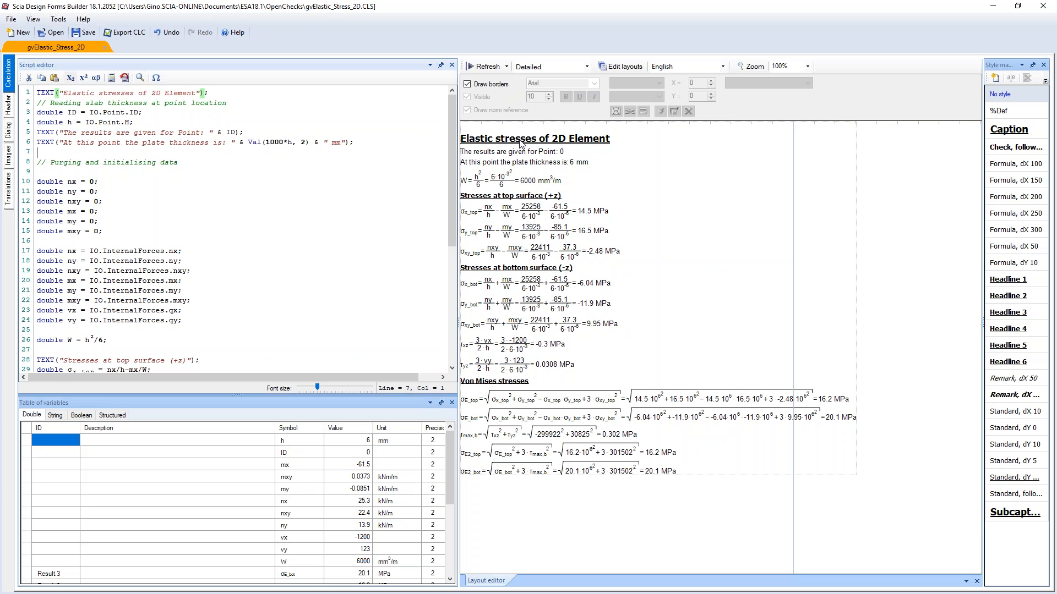
Examine the script lines that read the point ID and slab thickness, initialise the variables and read the internal forces
{"action": "double_click", "coordinate": [69, 113]}
{"action": "double_click", "coordinate": [69, 122]}
{"action": "left_click_drag", "start_coordinate": [64, 135], "coordinate": [182, 135]}
{"action": "left_click", "coordinate": [75, 144]}
{"action": "left_click_drag", "start_coordinate": [74, 144], "coordinate": [86, 145]}
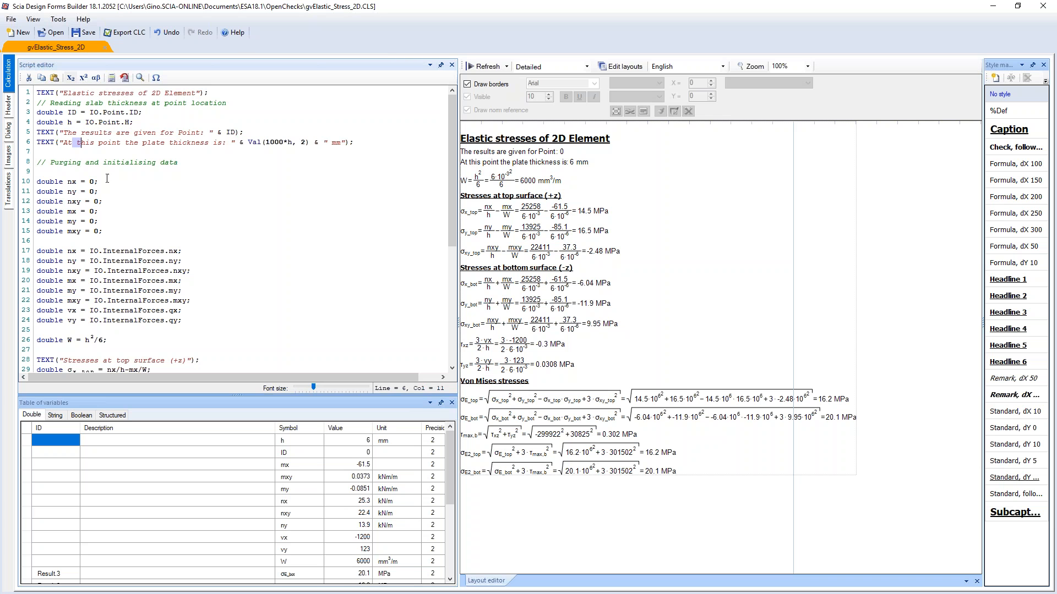
{"action": "left_click", "coordinate": [116, 194]}
{"action": "scroll", "coordinate": [118, 190], "scroll_direction": "down", "scroll_amount": 1}
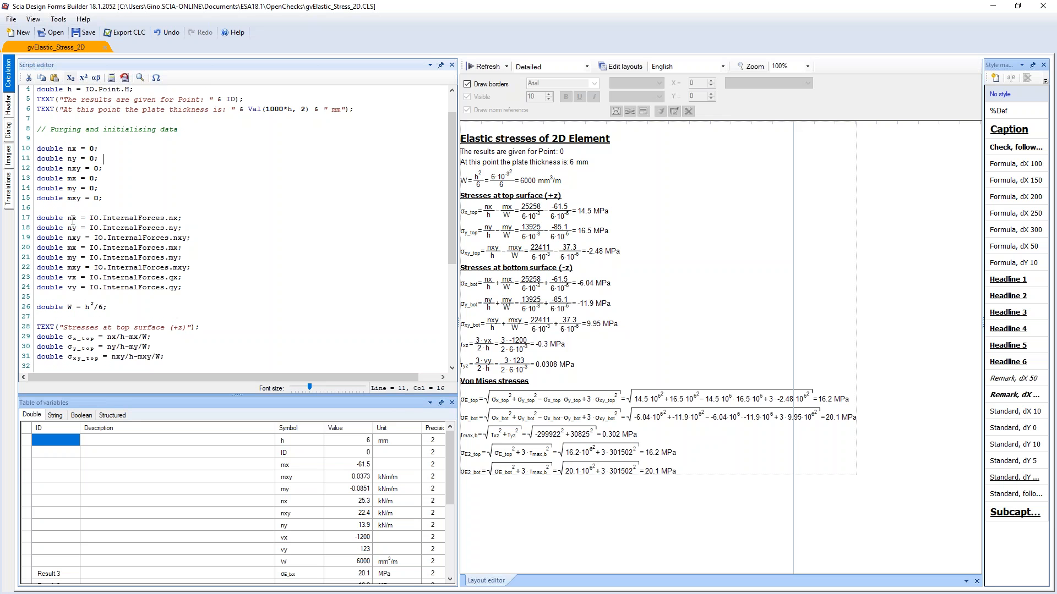
{"action": "left_click_drag", "start_coordinate": [451, 217], "coordinate": [449, 293]}
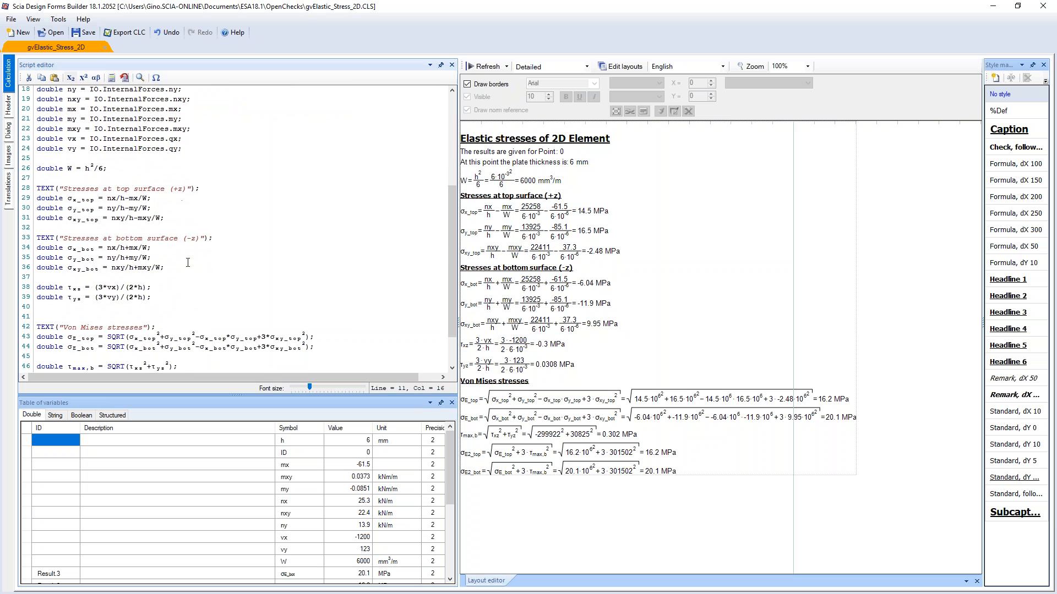
Compare the script formula for the σx_top stress at the top surface with its equation in the layout preview
{"action": "left_click", "coordinate": [117, 190]}
{"action": "left_click_drag", "start_coordinate": [69, 198], "coordinate": [149, 200]}
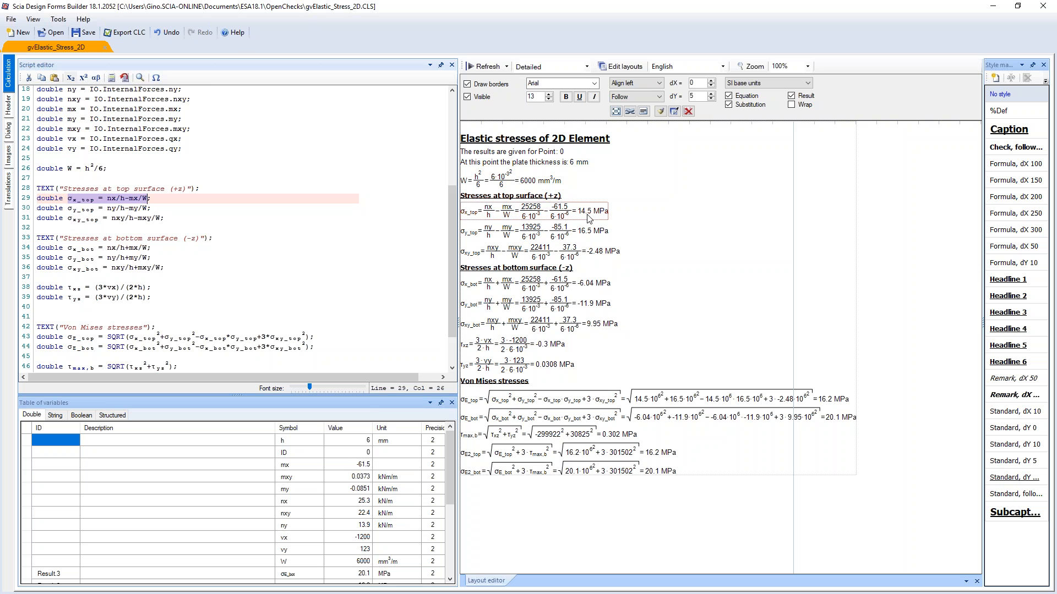
{"action": "left_click", "coordinate": [414, 231]}
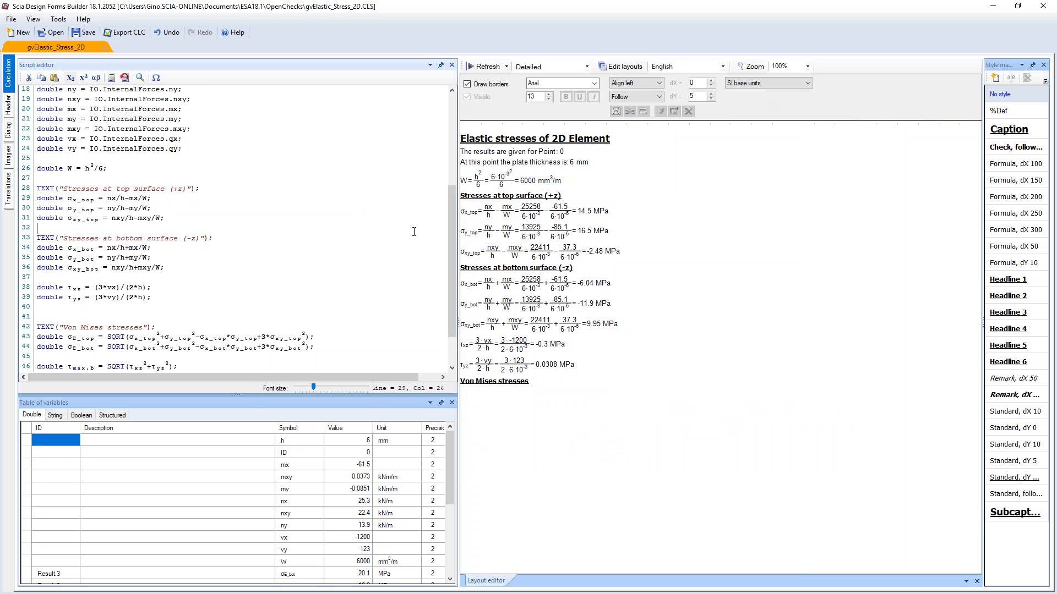
{"action": "left_click", "coordinate": [469, 219]}
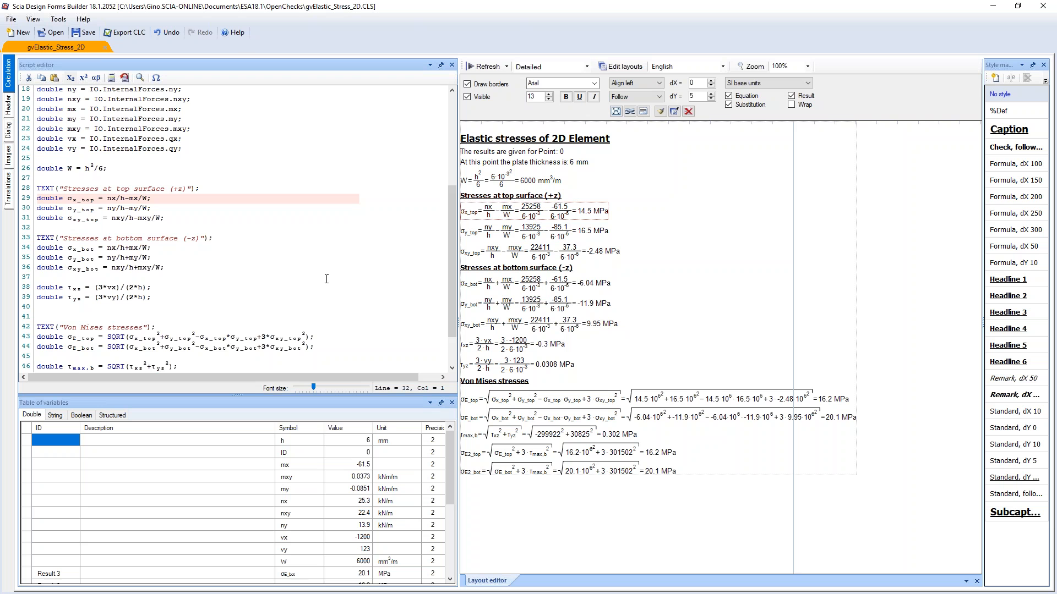
{"action": "scroll", "coordinate": [385, 291], "scroll_direction": "down", "scroll_amount": 2}
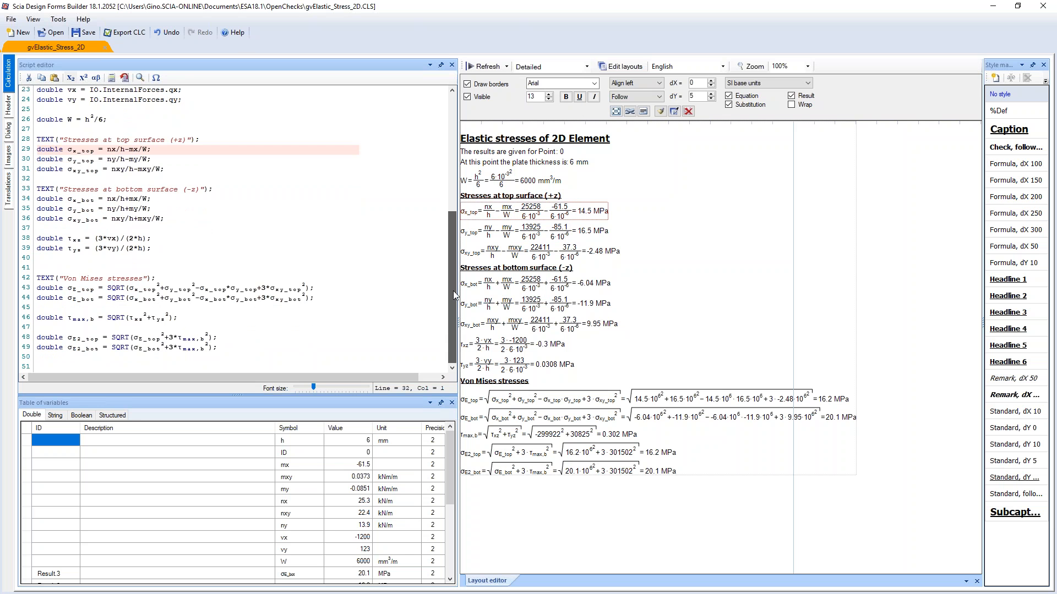
Enlarge the table of variables and examine the stress Result IDs and the IO prefix of the internal forces in the script
{"action": "left_click_drag", "start_coordinate": [207, 396], "coordinate": [208, 283]}
{"action": "scroll", "coordinate": [448, 385], "scroll_direction": "down", "scroll_amount": 1}
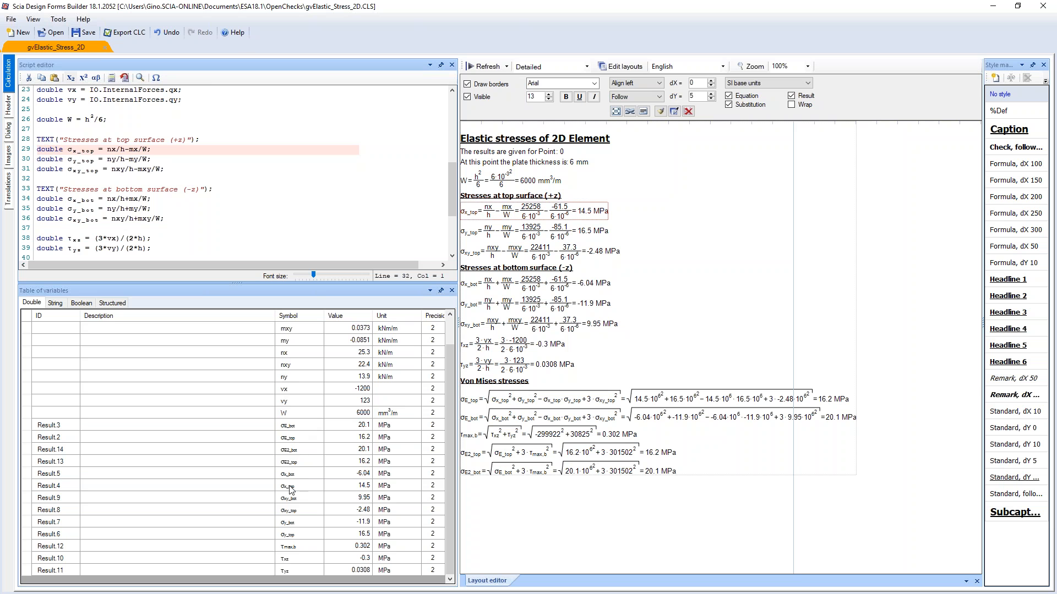
{"action": "left_click", "coordinate": [281, 484]}
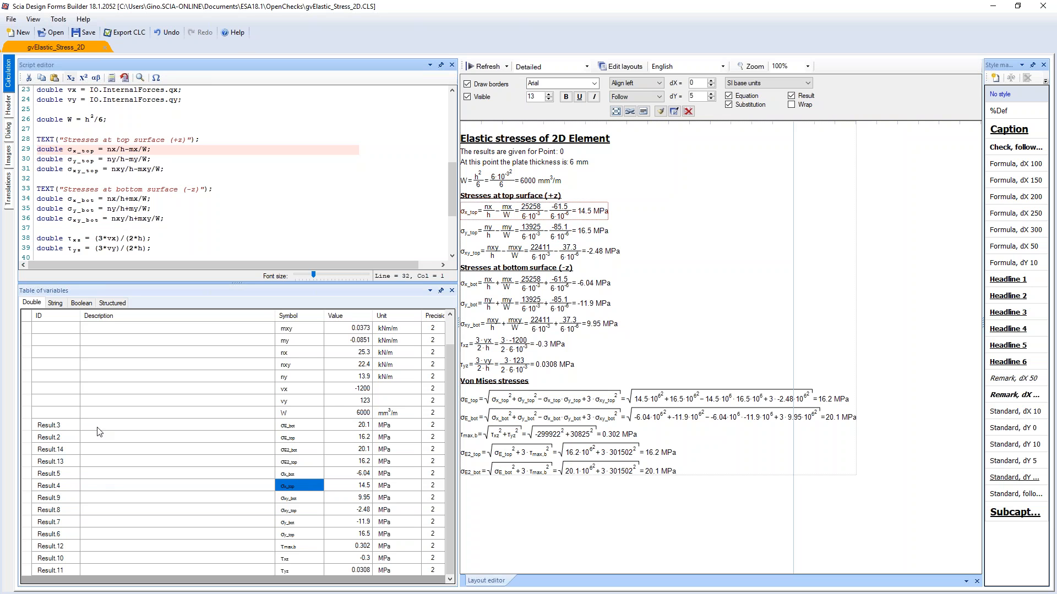
{"action": "left_click_drag", "start_coordinate": [456, 190], "coordinate": [450, 153]}
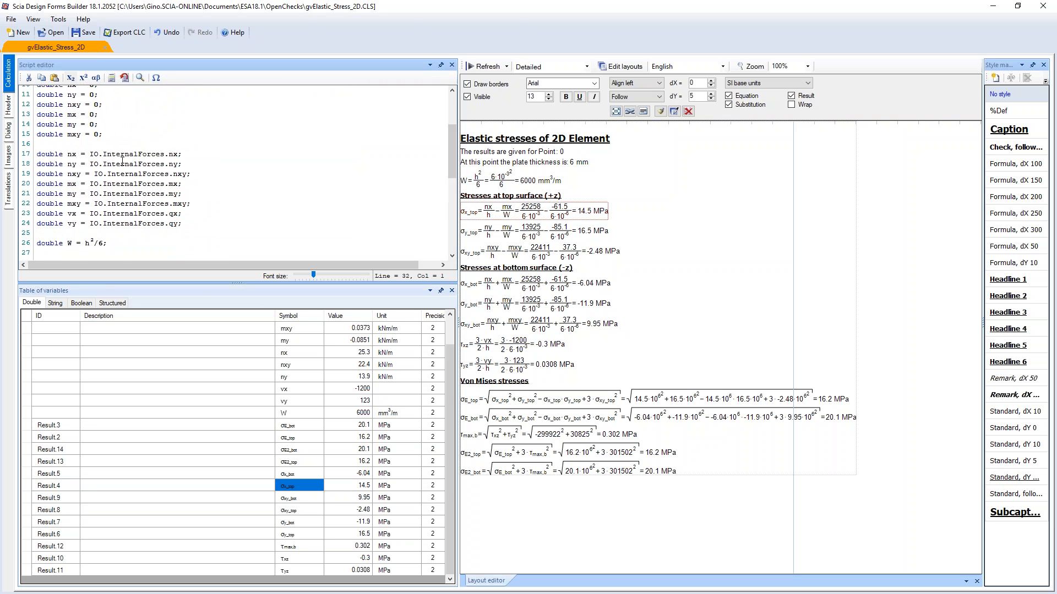
{"action": "left_click_drag", "start_coordinate": [91, 155], "coordinate": [101, 155]}
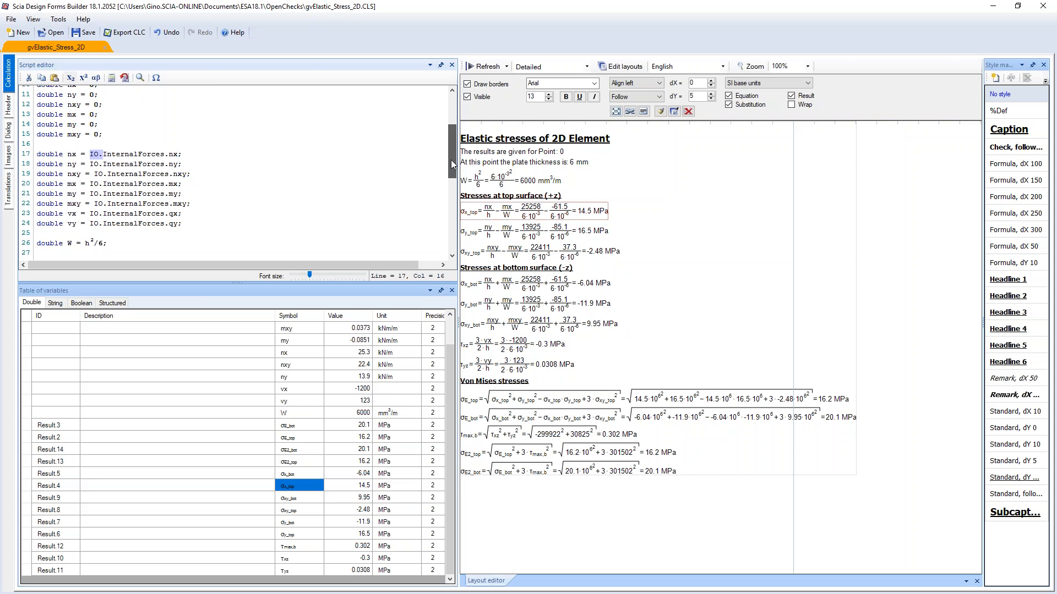
{"action": "left_click_drag", "start_coordinate": [451, 159], "coordinate": [451, 232]}
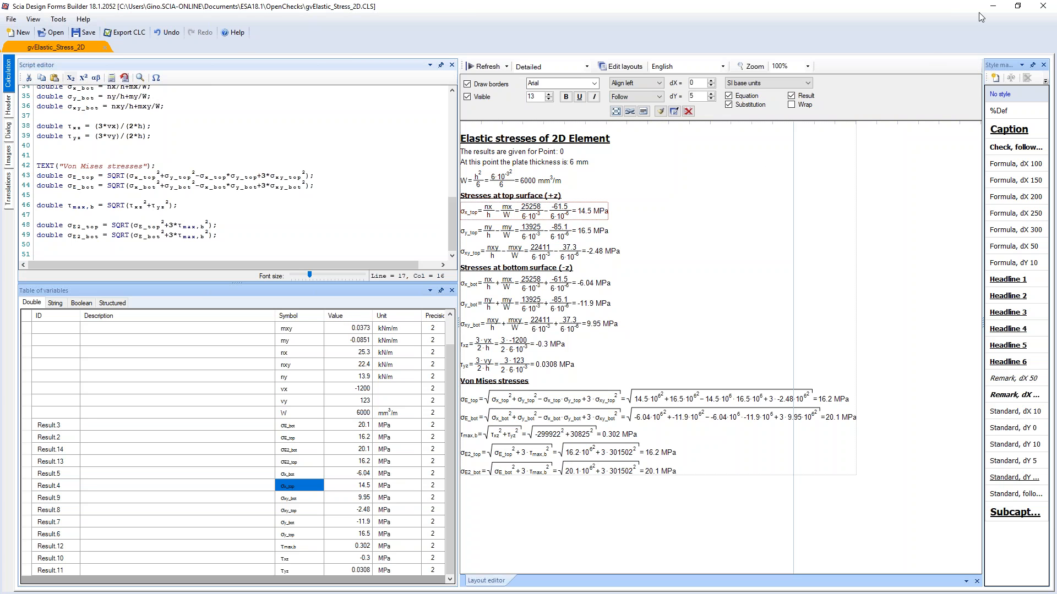
Close the Design Forms Builder without saving the calculation and close the Check manager in SCIA Engineer
{"action": "left_click", "coordinate": [1043, 7]}
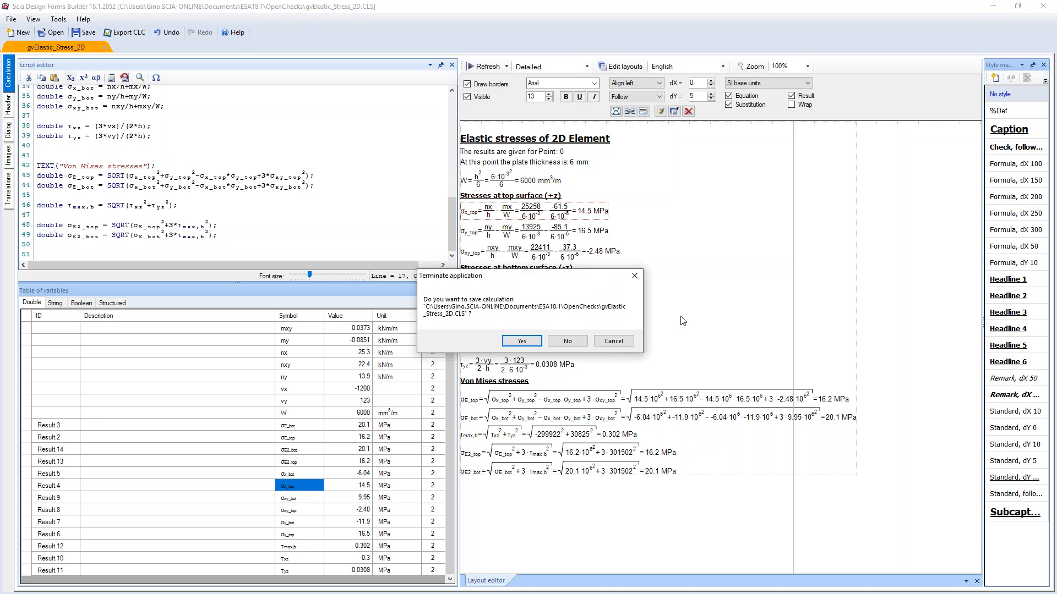
{"action": "left_click", "coordinate": [568, 341]}
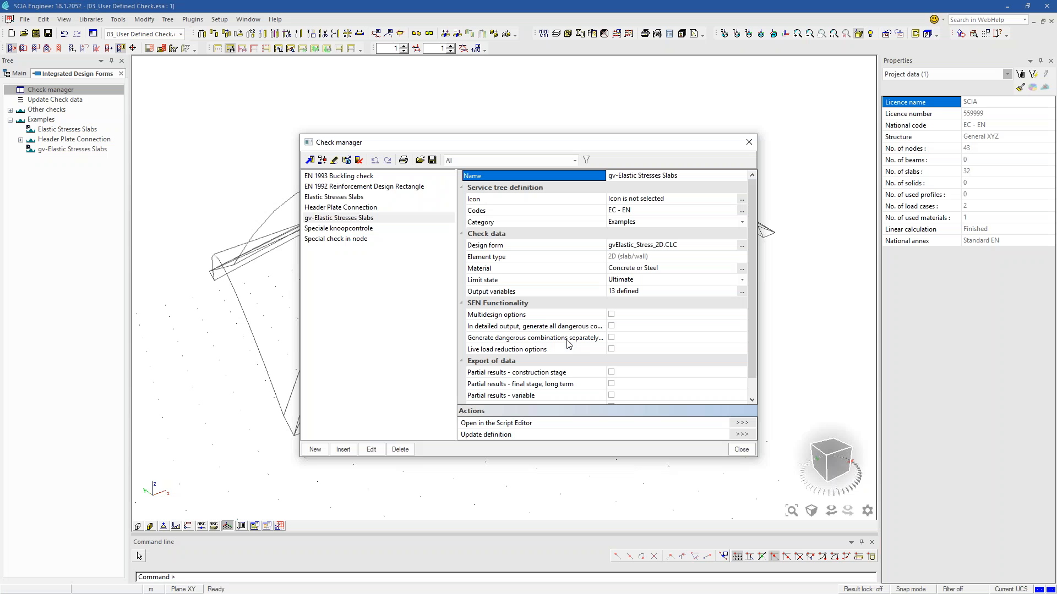
{"action": "left_click", "coordinate": [742, 450]}
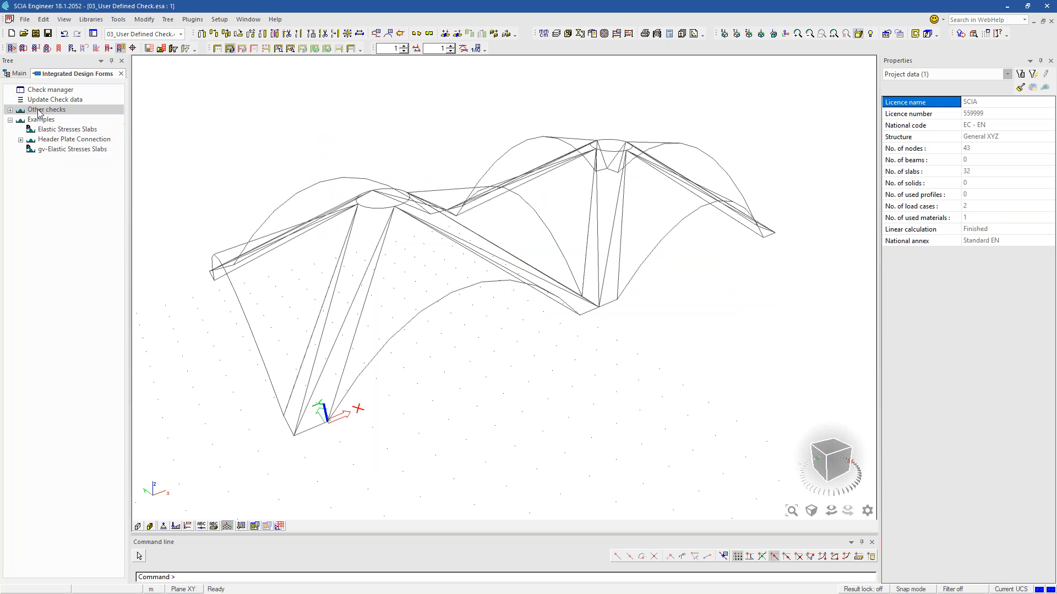
Open the gv-Elastic Stresses Slabs check, select σ_E2_top as the displayed value and refresh the results on the model
{"action": "left_click", "coordinate": [67, 151]}
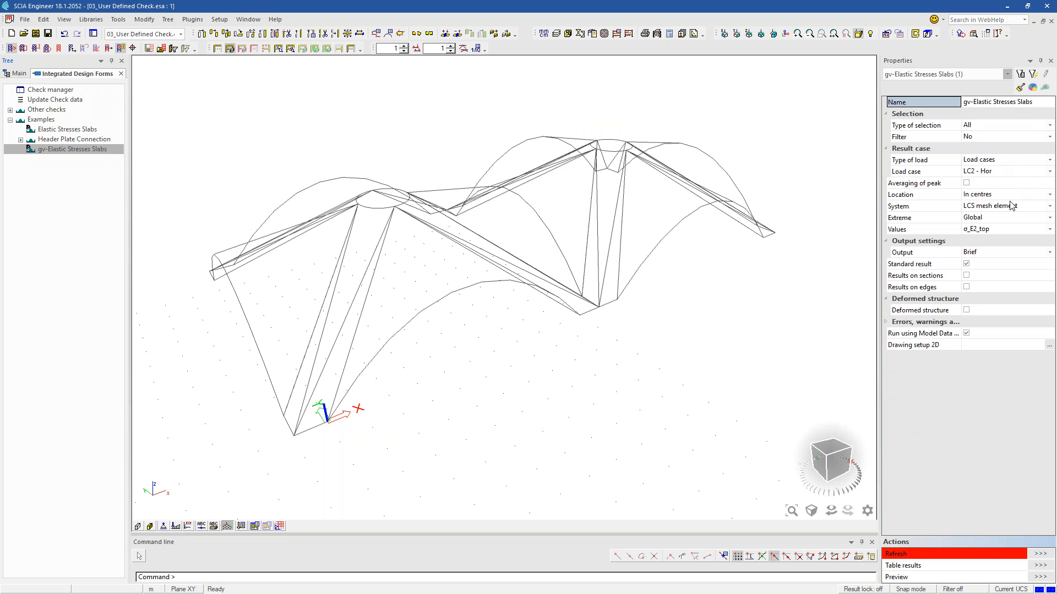
{"action": "left_click", "coordinate": [939, 197]}
{"action": "left_click", "coordinate": [988, 195]}
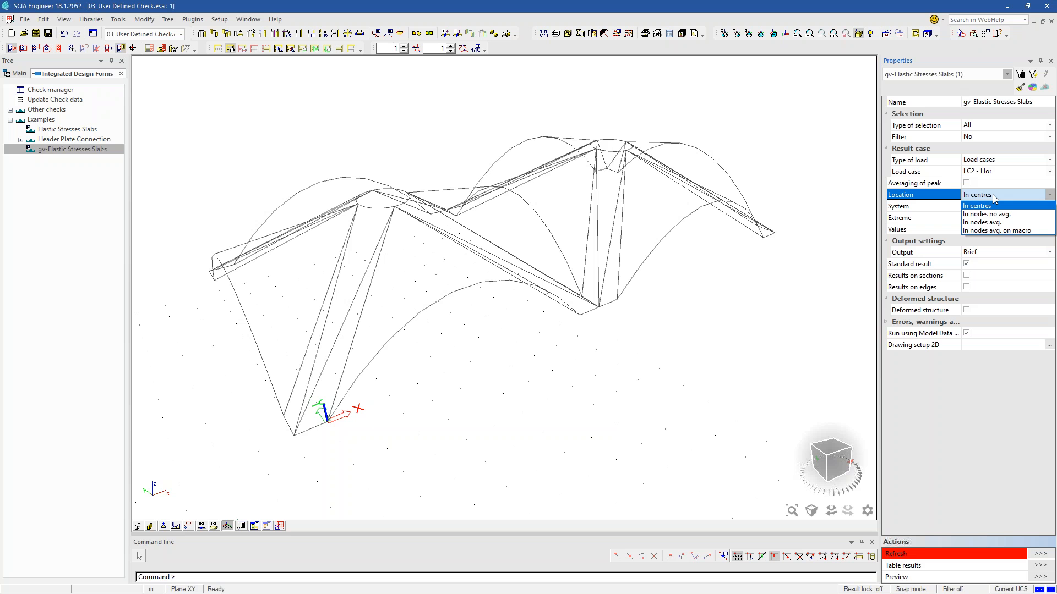
{"action": "left_click", "coordinate": [992, 194]}
{"action": "left_click", "coordinate": [989, 232]}
{"action": "left_click", "coordinate": [990, 234]}
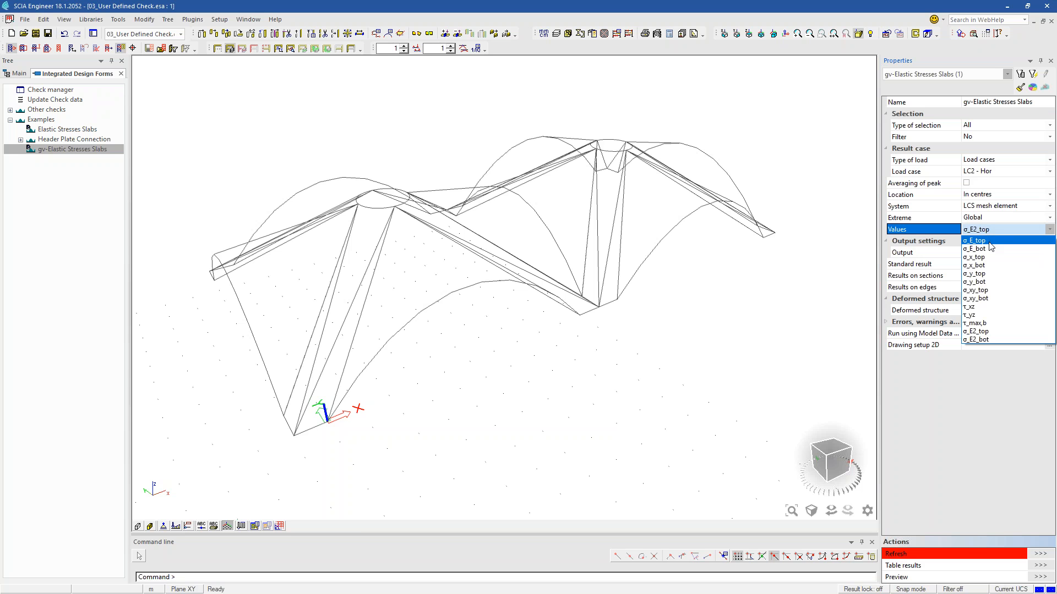
{"action": "left_click", "coordinate": [989, 333]}
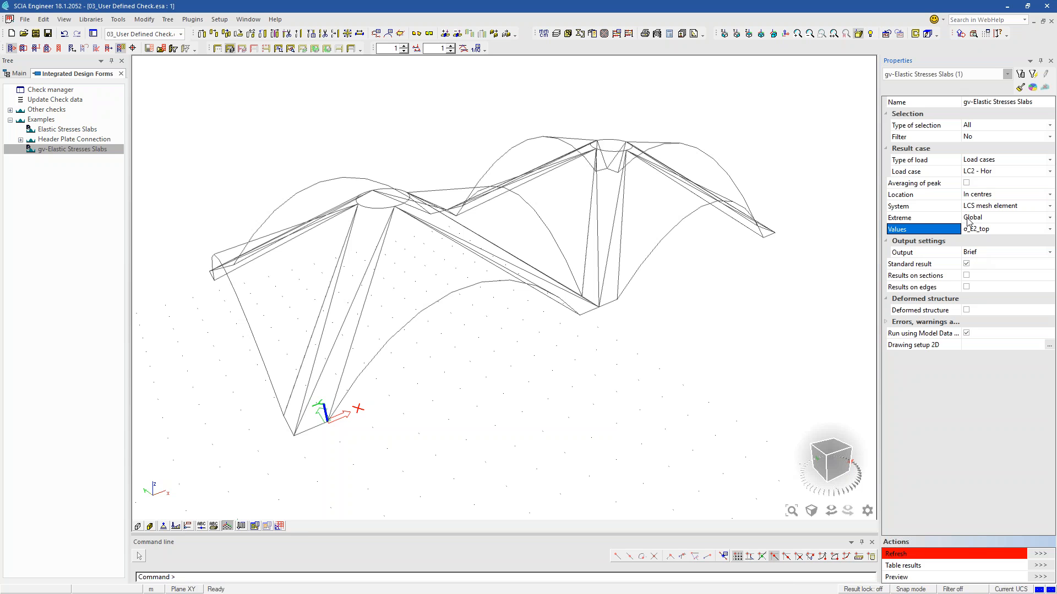
{"action": "left_click", "coordinate": [1041, 555]}
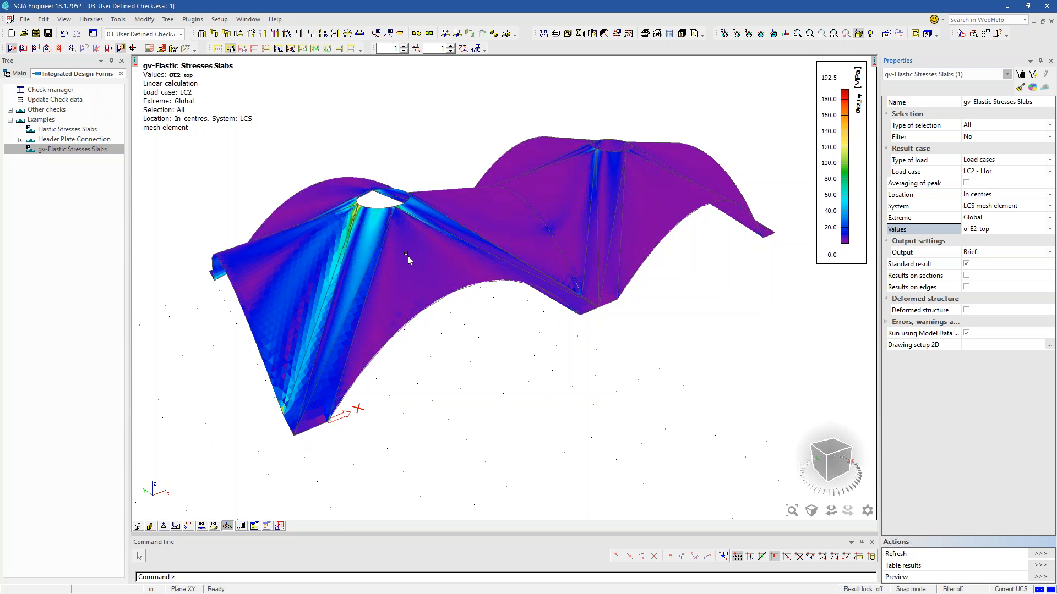
View the gv-Elastic Stresses Slabs results in the results table and in the report preview, closing each one after viewing
{"action": "left_click", "coordinate": [1040, 566]}
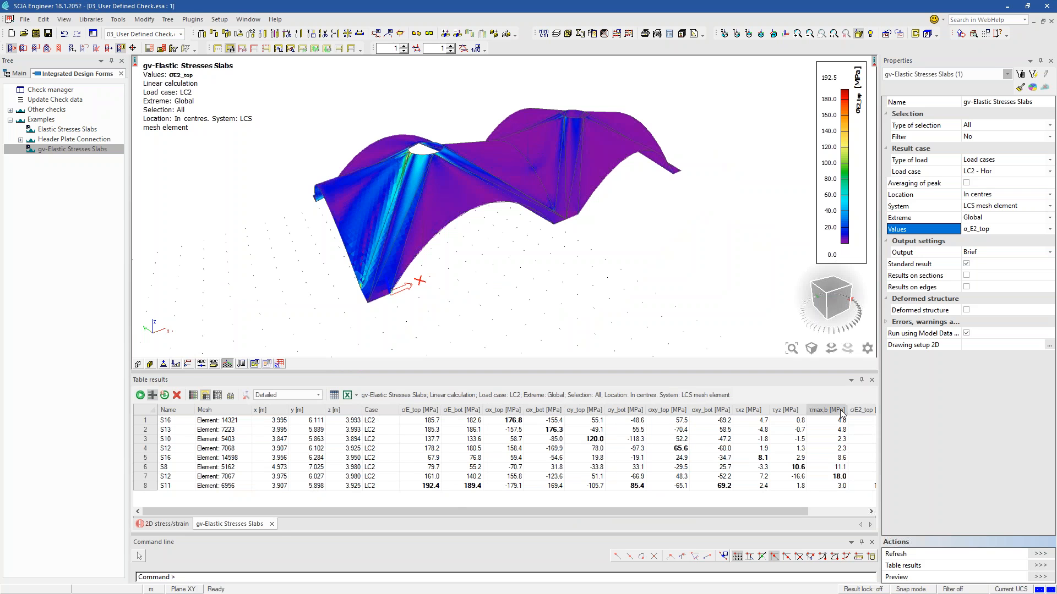
{"action": "left_click", "coordinate": [872, 380]}
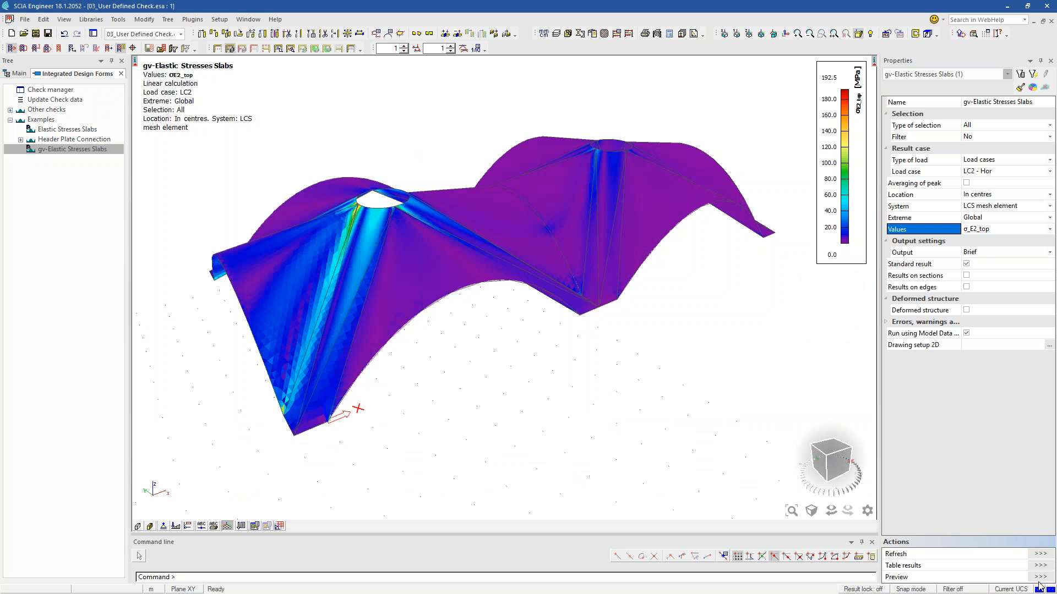
{"action": "left_click", "coordinate": [1039, 577]}
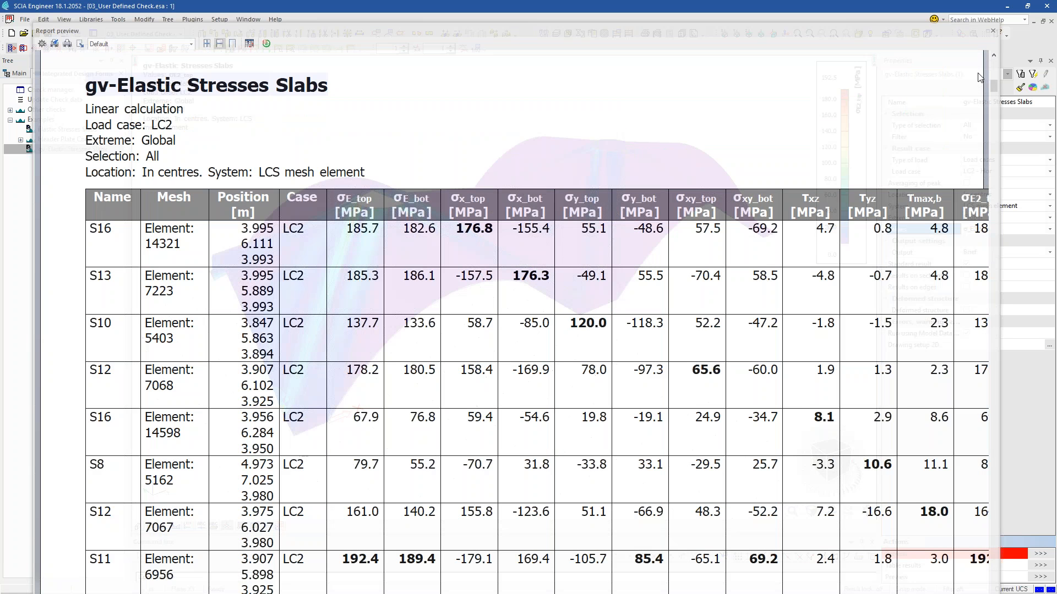
{"action": "left_click", "coordinate": [993, 31]}
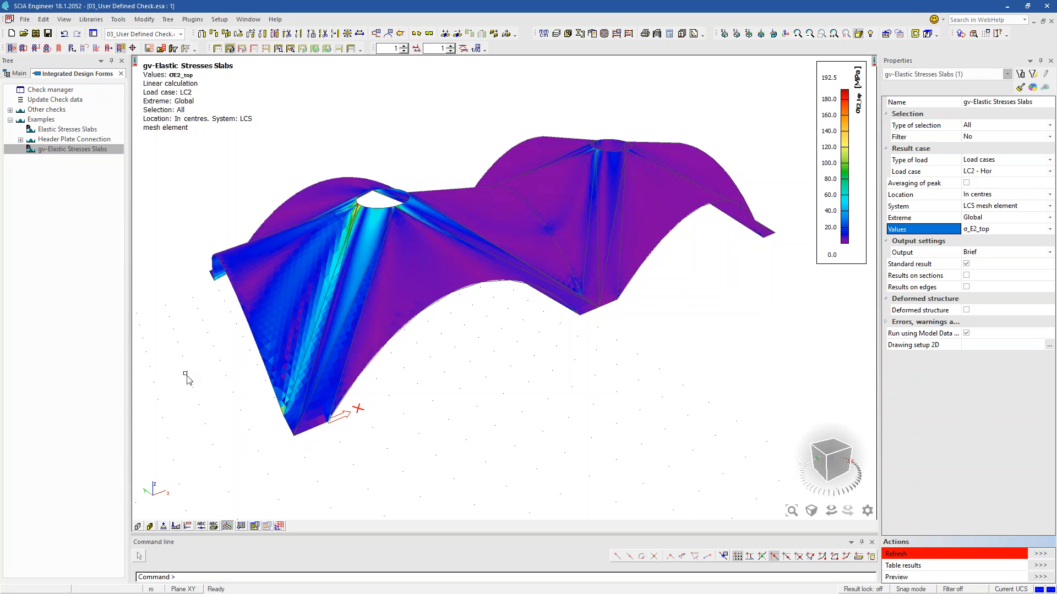
Leave Integrated Design Forms and insert its gv-Elastic Stresses Slabs example check into a new Engineering report
{"action": "left_click", "coordinate": [121, 74]}
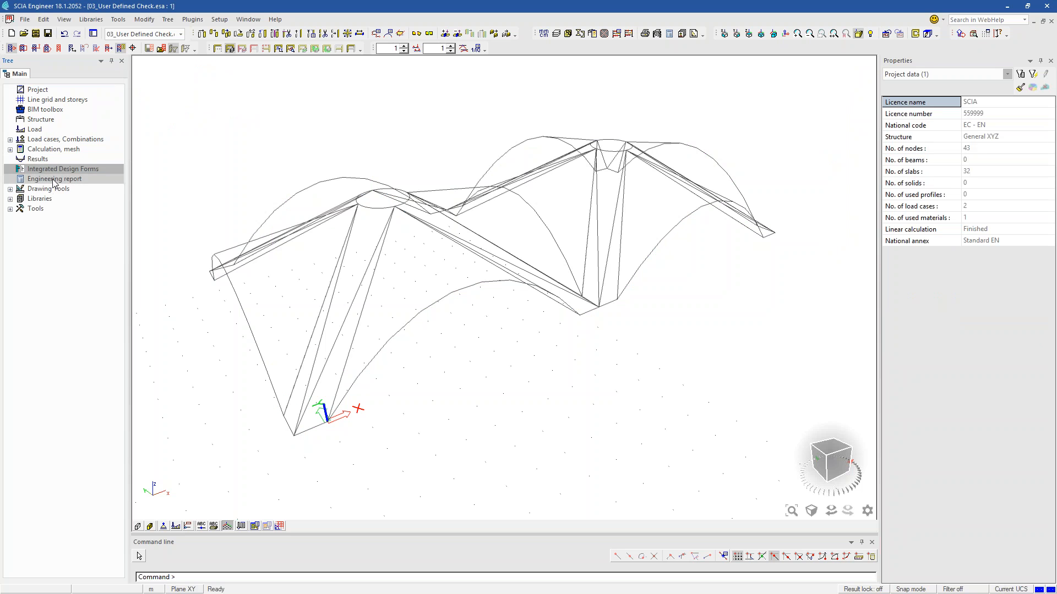
{"action": "double_click", "coordinate": [54, 180]}
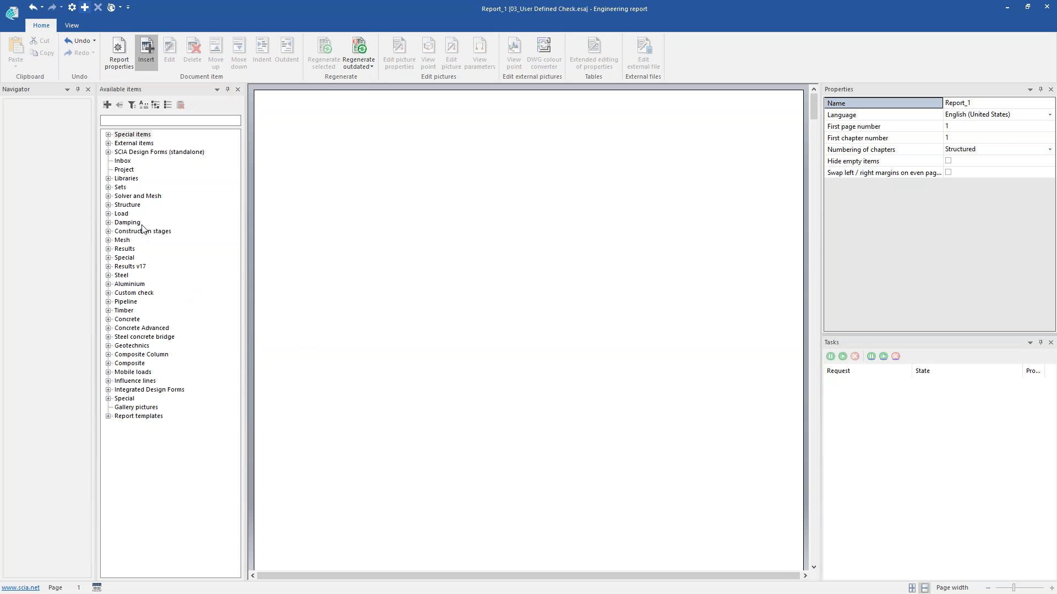
{"action": "left_click", "coordinate": [133, 391]}
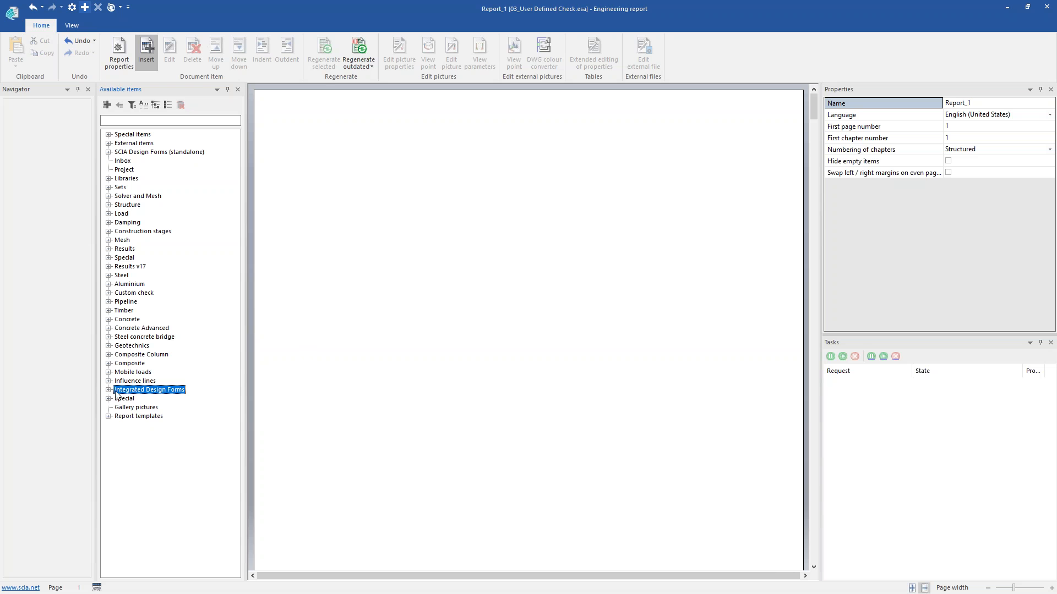
{"action": "left_click", "coordinate": [108, 390]}
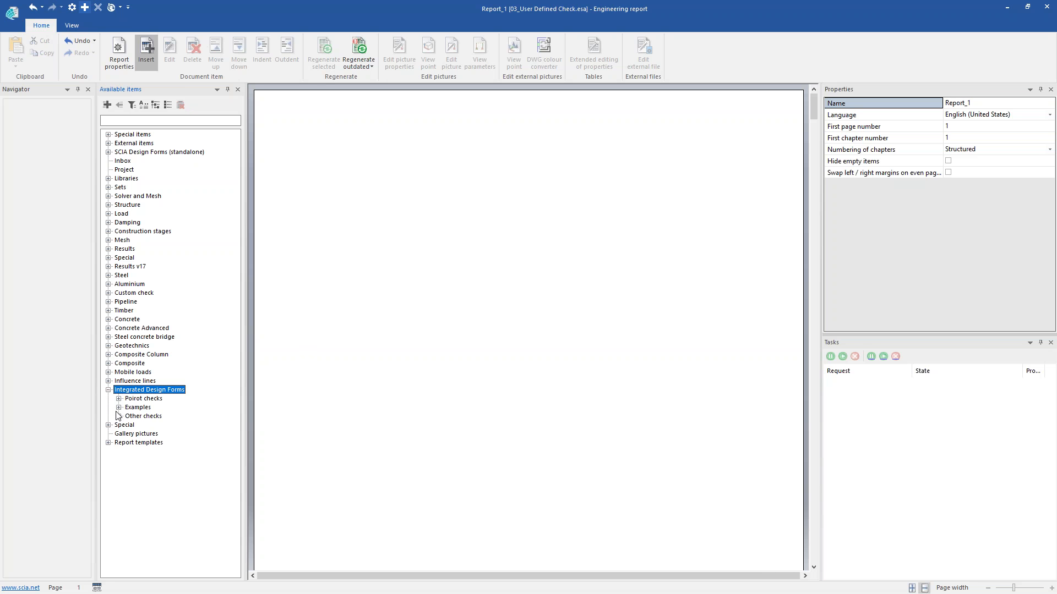
{"action": "left_click", "coordinate": [119, 417]}
{"action": "left_click", "coordinate": [118, 407]}
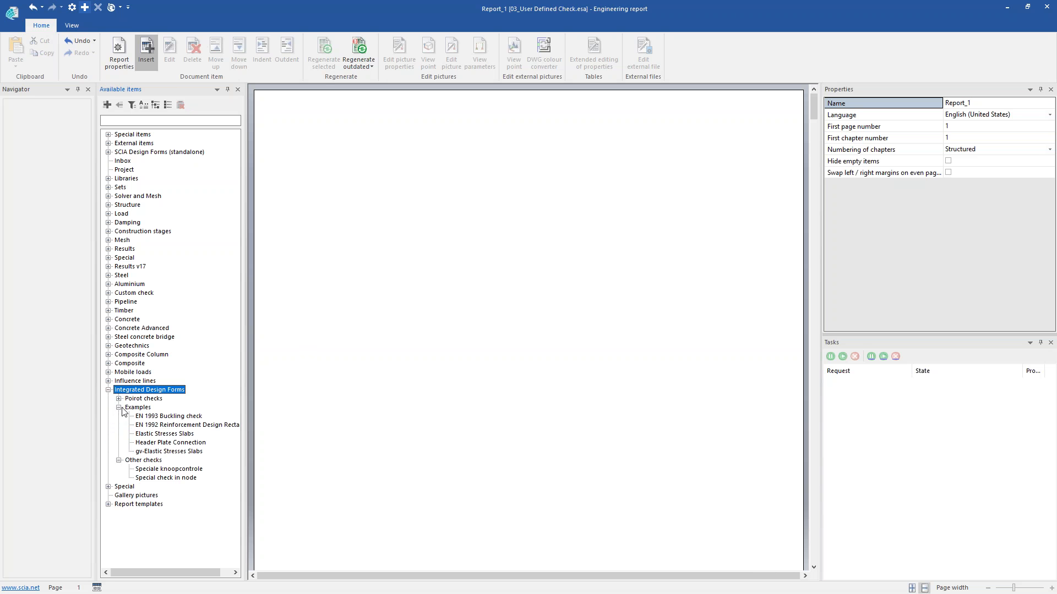
{"action": "left_click", "coordinate": [171, 453]}
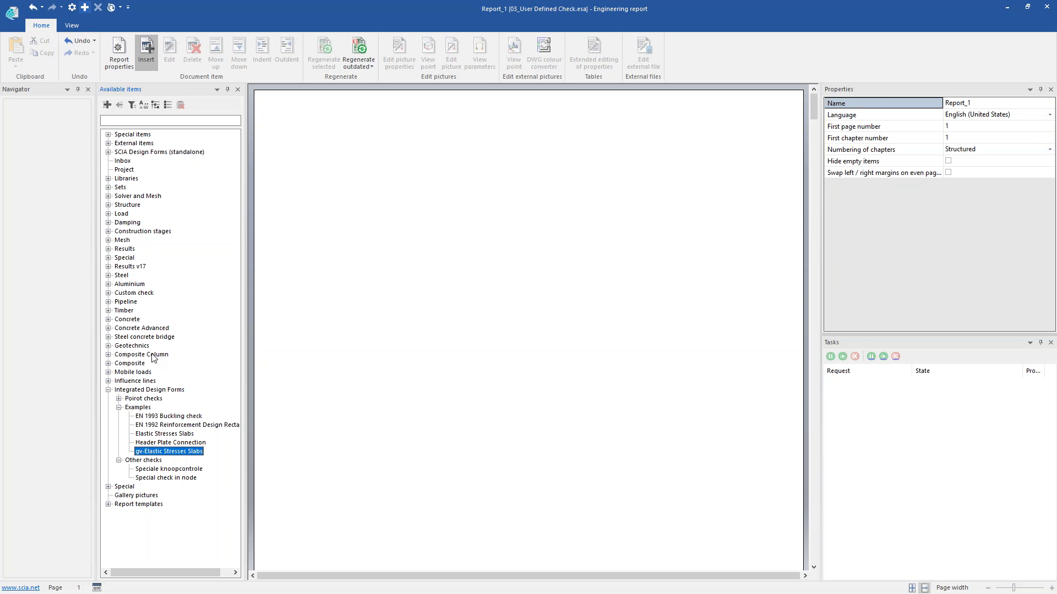
{"action": "left_click", "coordinate": [107, 105]}
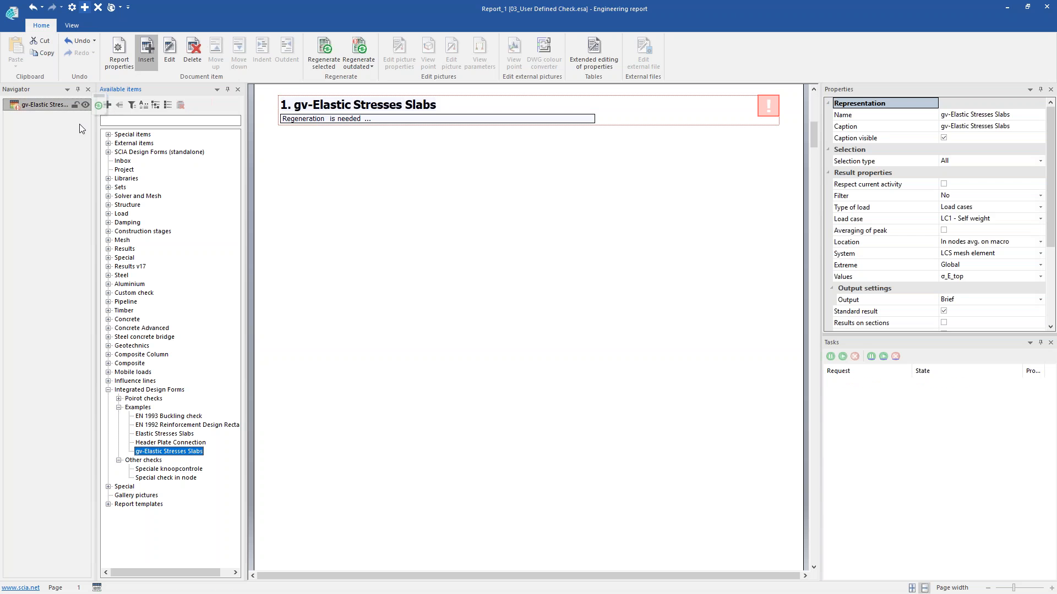
Set the gv-Elastic Stresses Slabs report item to load case LC2 - Hor, location In centres and values σ_E2_top
{"action": "left_click", "coordinate": [1017, 218]}
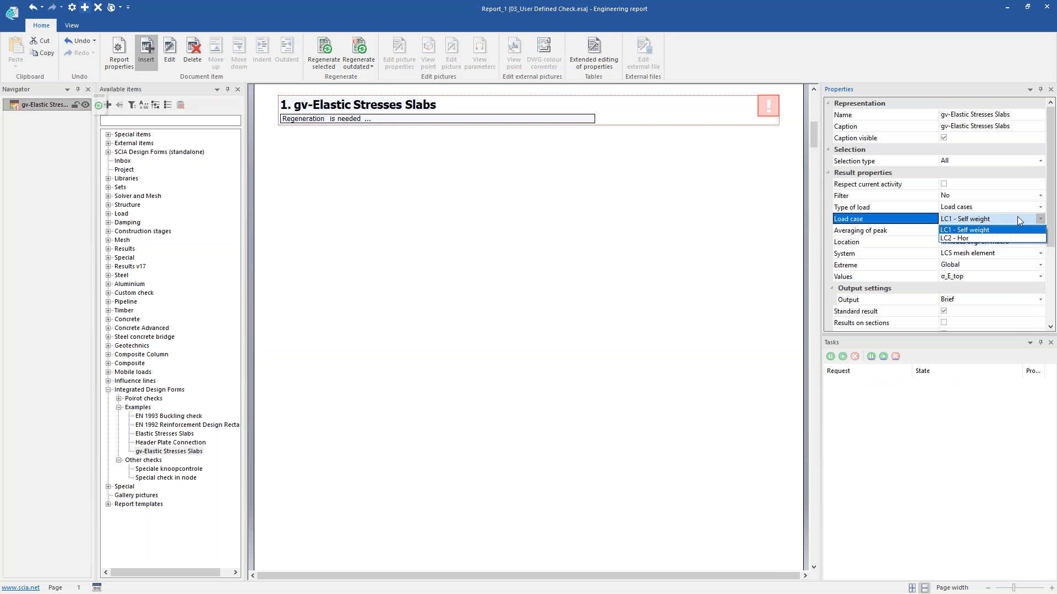
{"action": "left_click", "coordinate": [980, 232]}
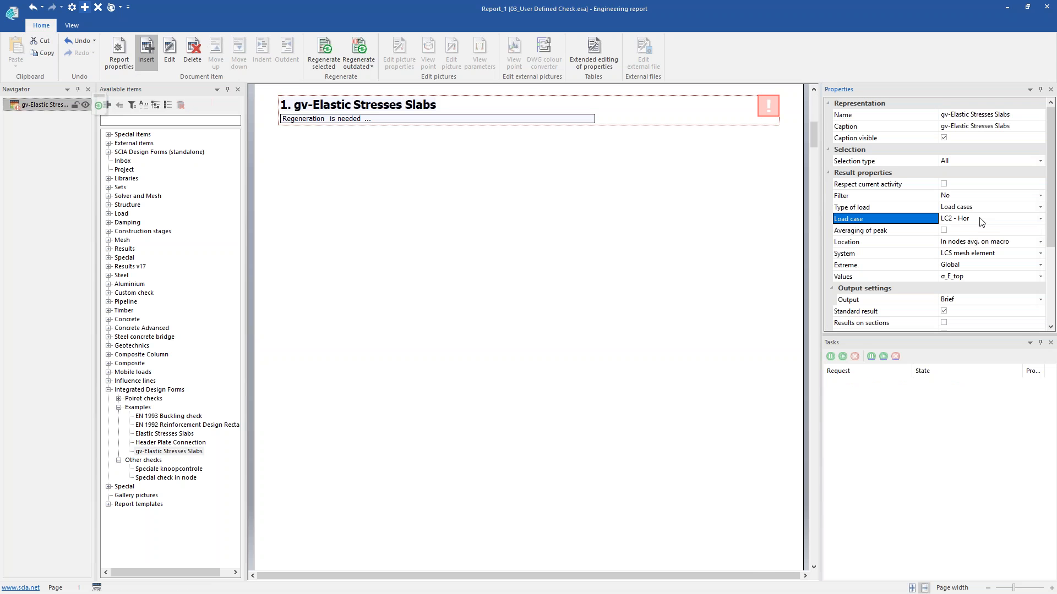
{"action": "left_click", "coordinate": [995, 243]}
{"action": "left_click", "coordinate": [969, 278]}
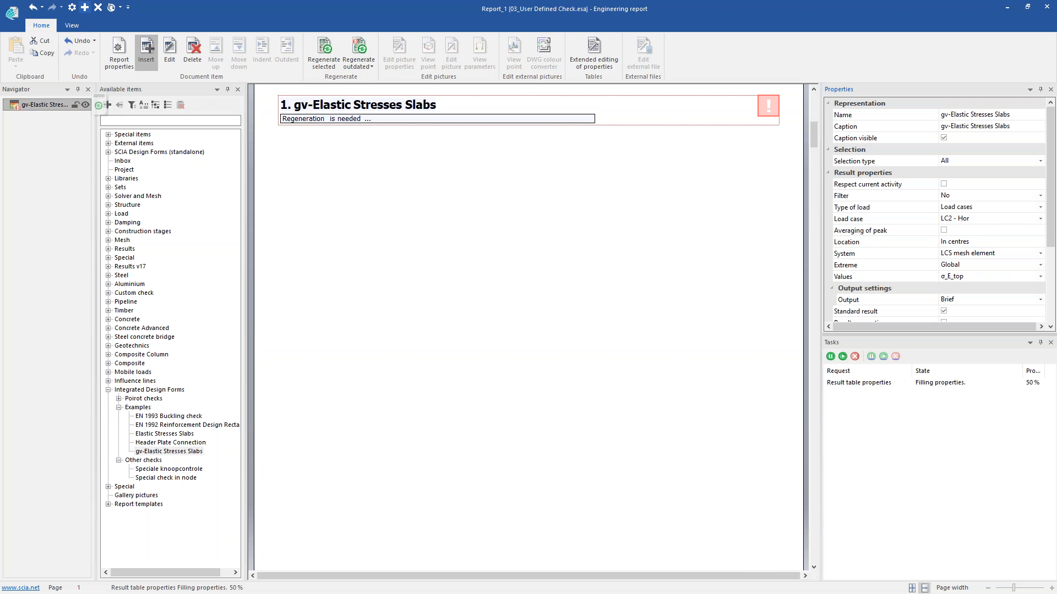
{"action": "left_click", "coordinate": [982, 275]}
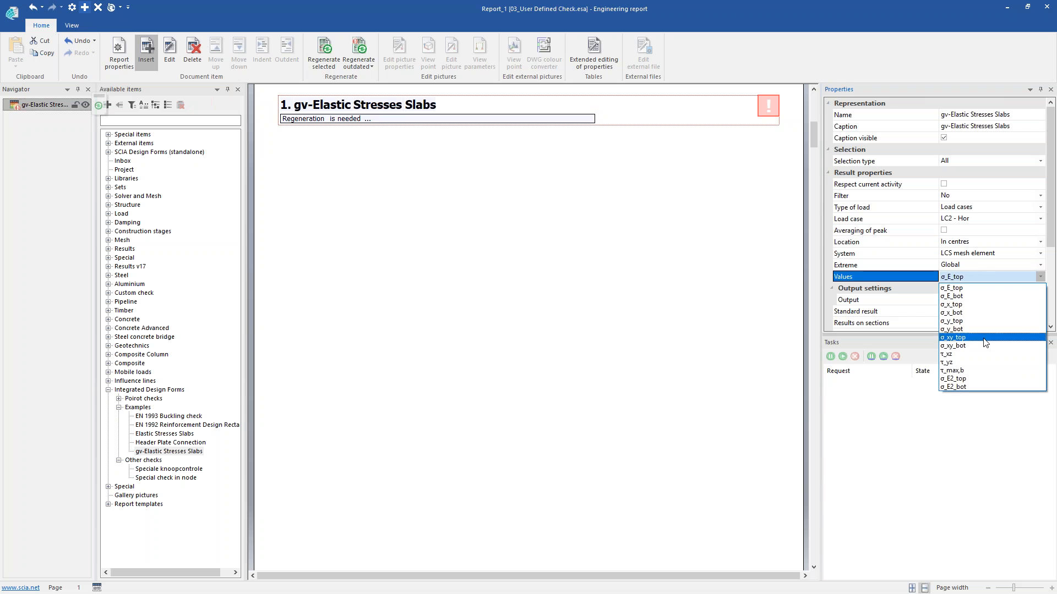
{"action": "left_click", "coordinate": [960, 387]}
{"action": "left_click", "coordinate": [982, 274]}
{"action": "left_click", "coordinate": [982, 274]}
{"action": "left_click", "coordinate": [977, 278]}
{"action": "left_click", "coordinate": [961, 379]}
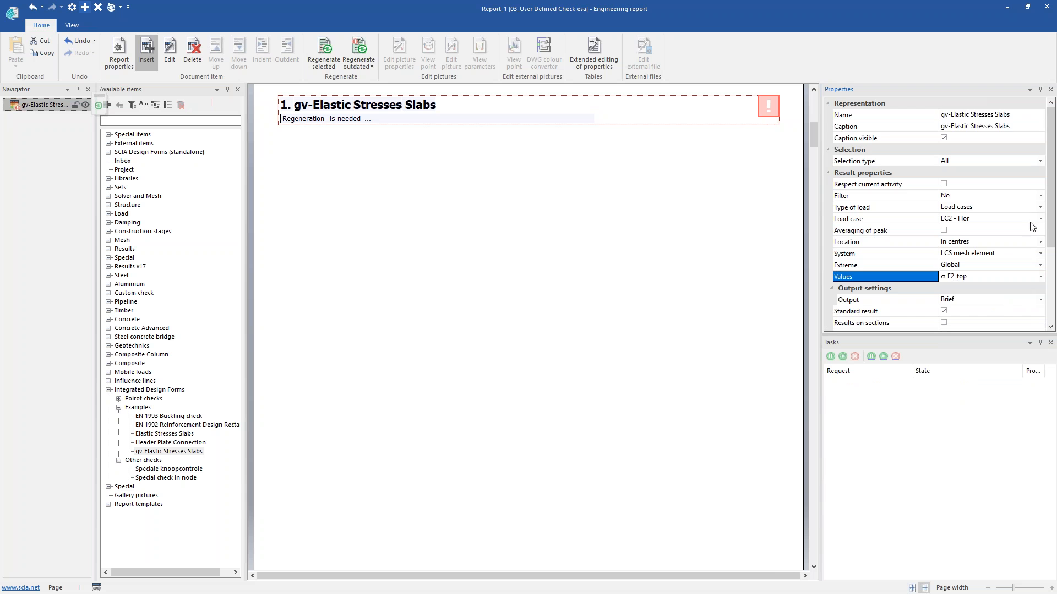
Set the report item's output to Detailed and regenerate it to show the full stress formulas
{"action": "left_click_drag", "start_coordinate": [1052, 219], "coordinate": [1053, 261]}
{"action": "scroll", "coordinate": [1053, 261], "scroll_direction": "down", "scroll_amount": 1}
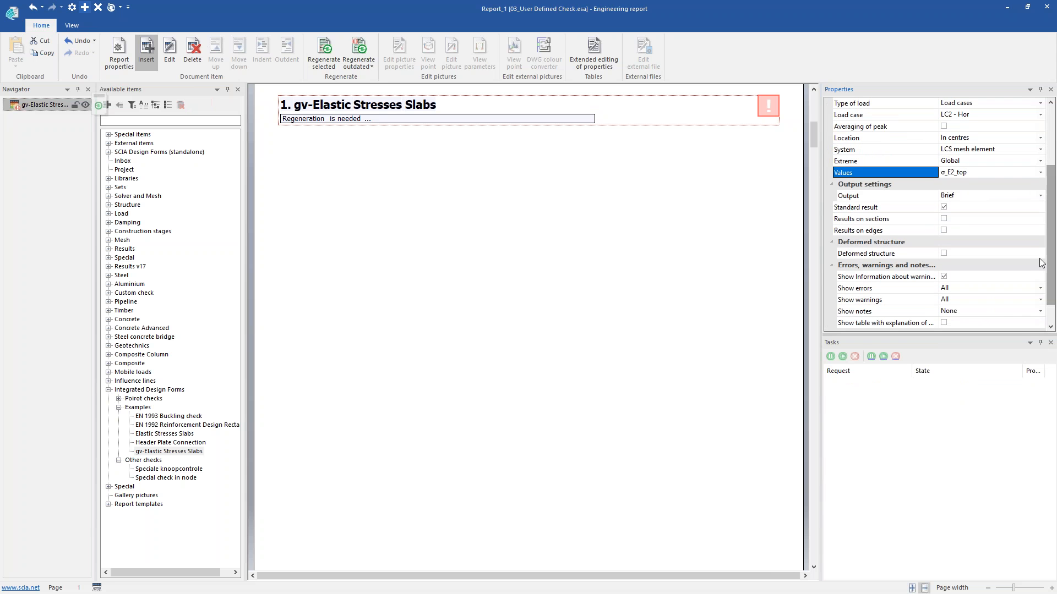
{"action": "left_click", "coordinate": [969, 195]}
{"action": "left_click", "coordinate": [969, 195]}
{"action": "left_click", "coordinate": [970, 196]}
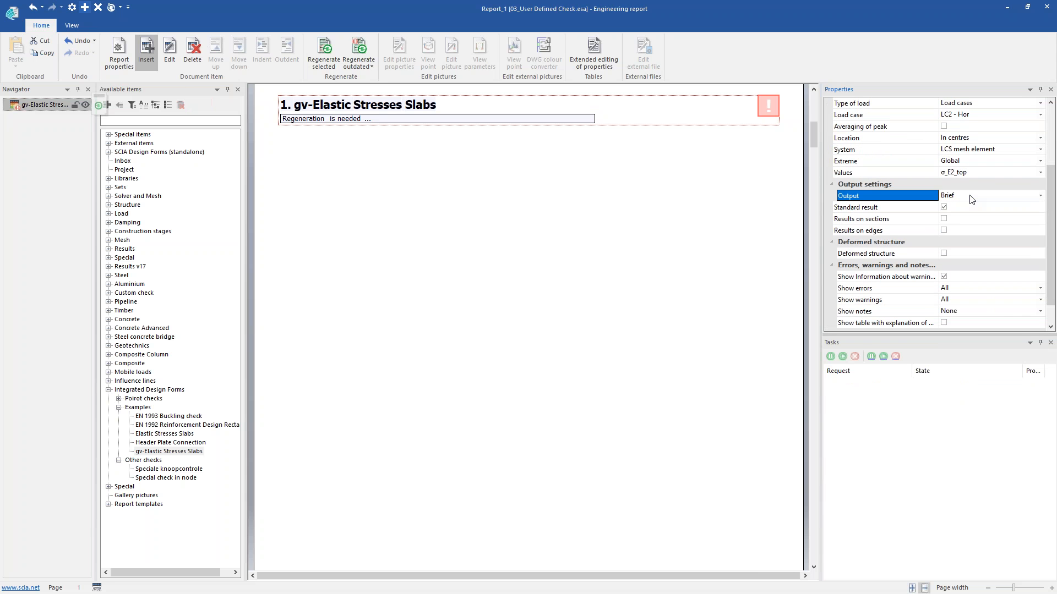
{"action": "left_click", "coordinate": [971, 197]}
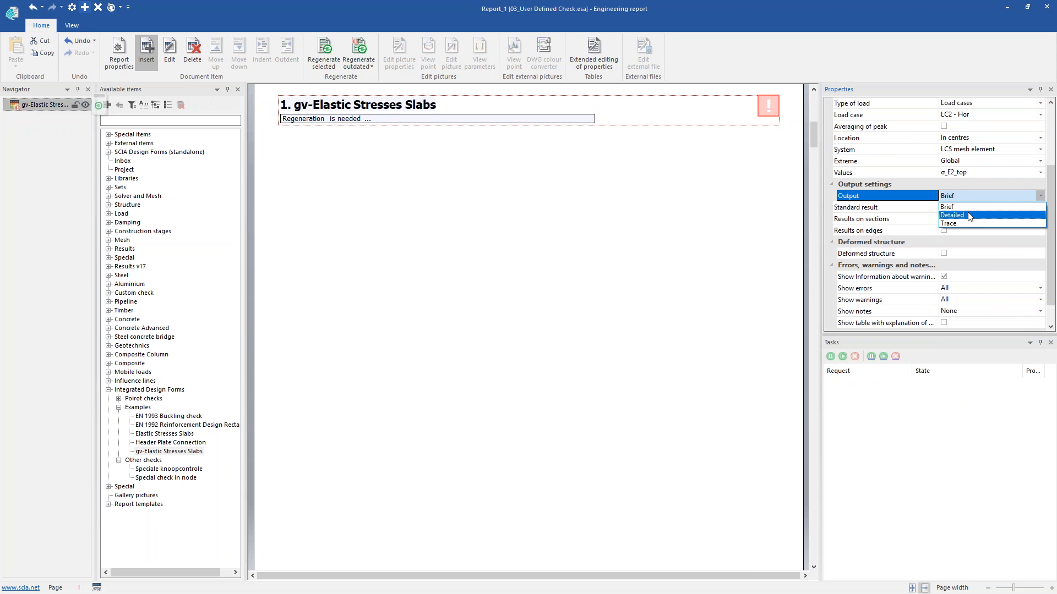
{"action": "left_click", "coordinate": [970, 215]}
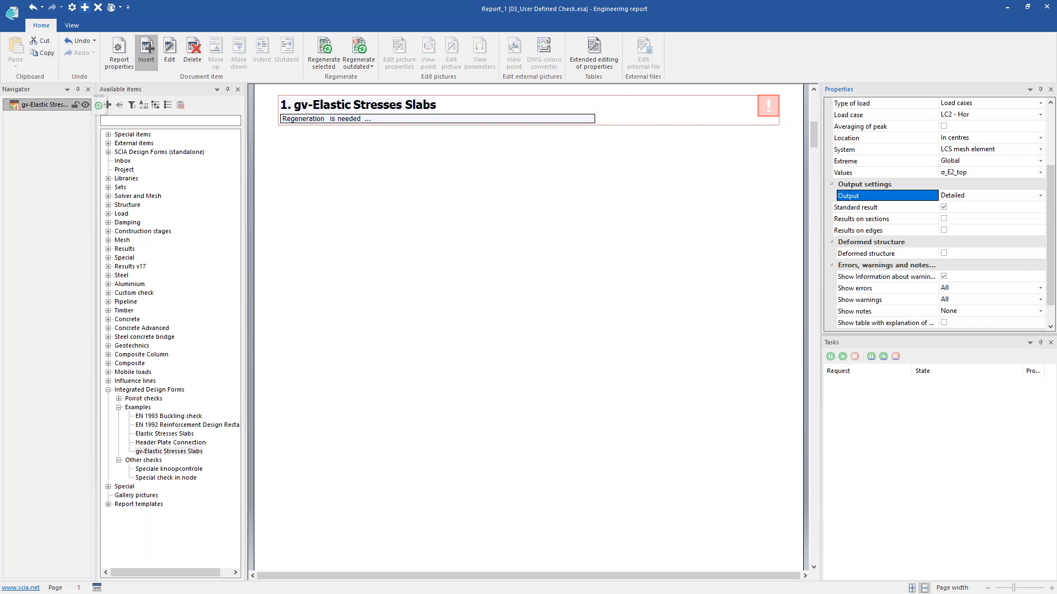
{"action": "left_click", "coordinate": [108, 107]}
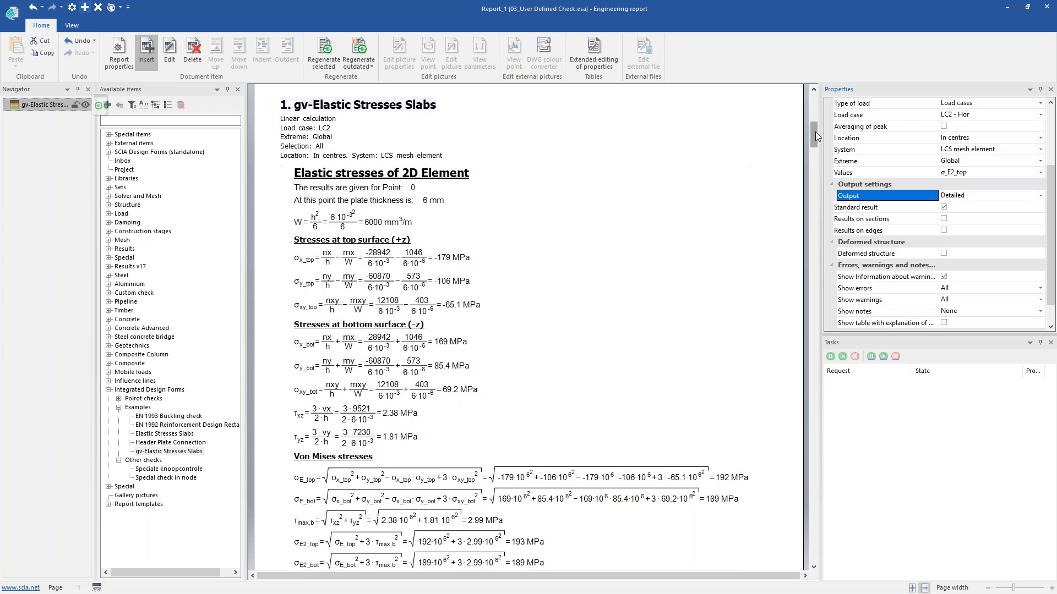
{"action": "left_click_drag", "start_coordinate": [814, 133], "coordinate": [814, 186]}
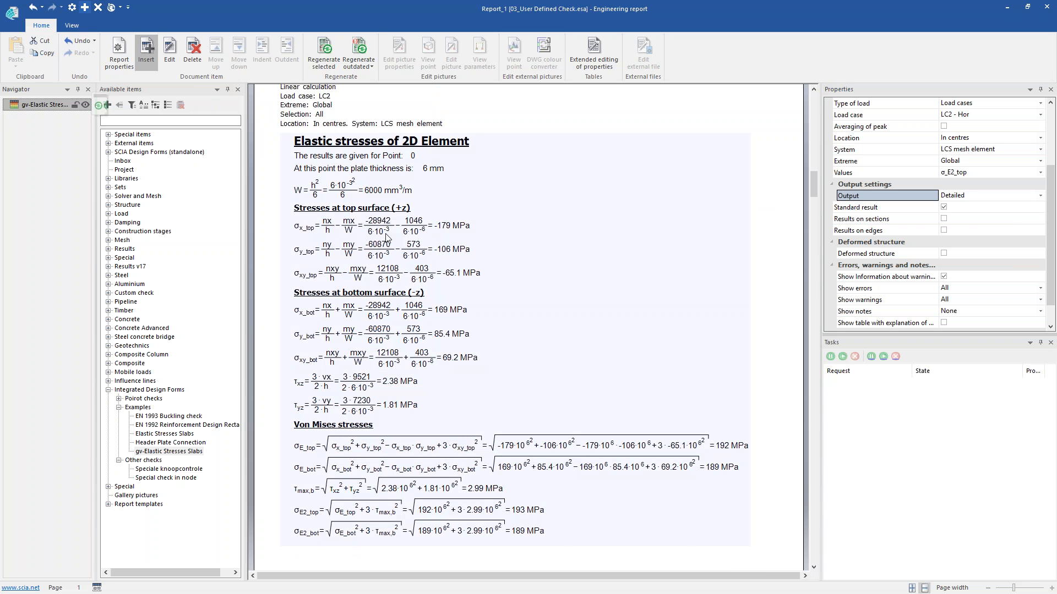
Switch the gv-Elastic Stresses Slabs report item's output to Brief
{"action": "left_click", "coordinate": [960, 199]}
{"action": "left_click", "coordinate": [961, 216]}
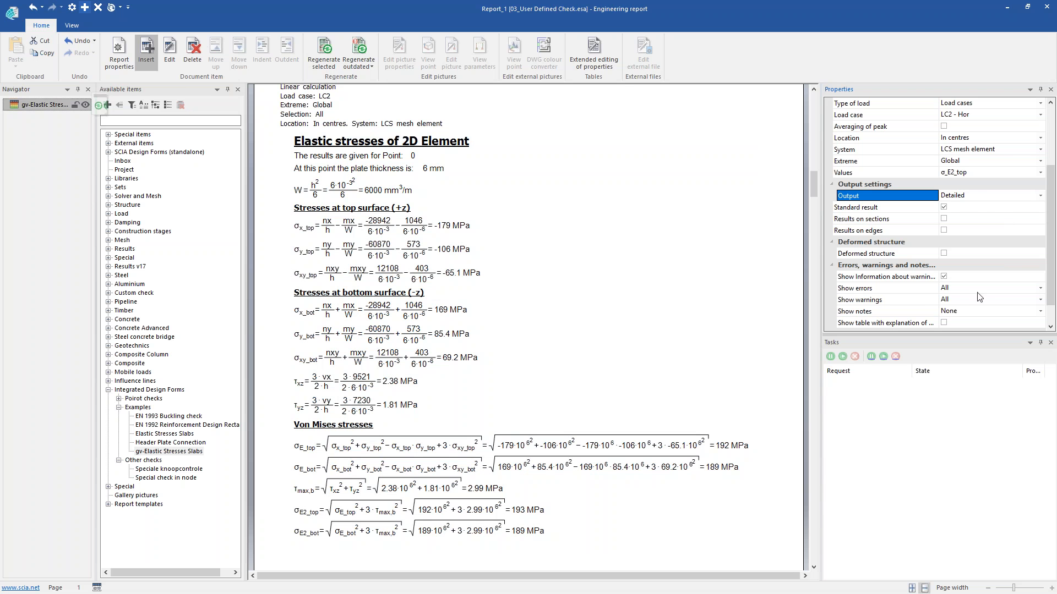
{"action": "left_click", "coordinate": [985, 196]}
{"action": "left_click", "coordinate": [974, 206]}
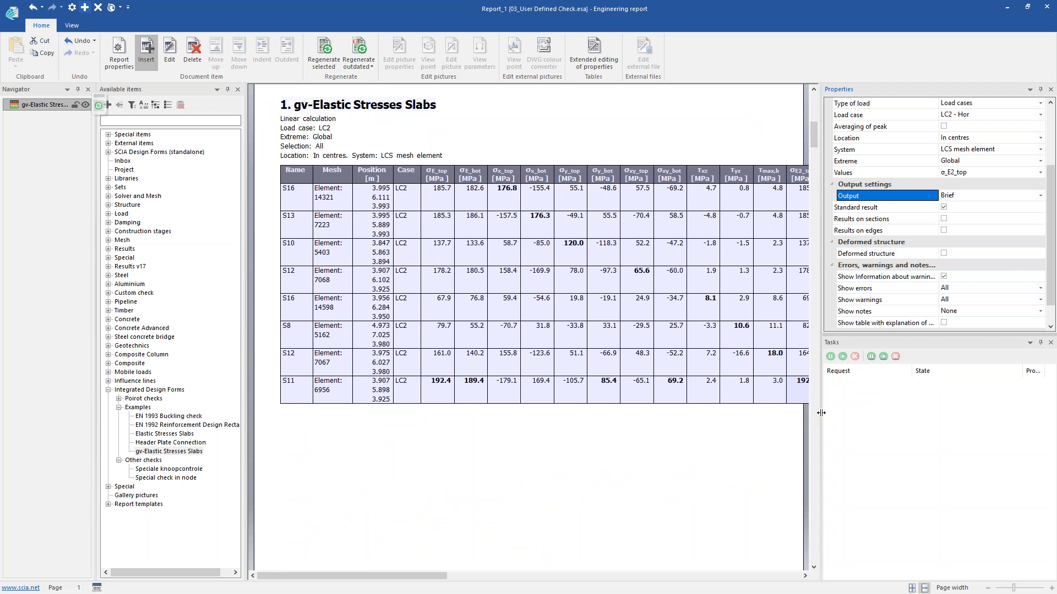
Set the report item's output back to Detailed and close the Engineering report
{"action": "left_click", "coordinate": [961, 196]}
{"action": "left_click", "coordinate": [953, 212]}
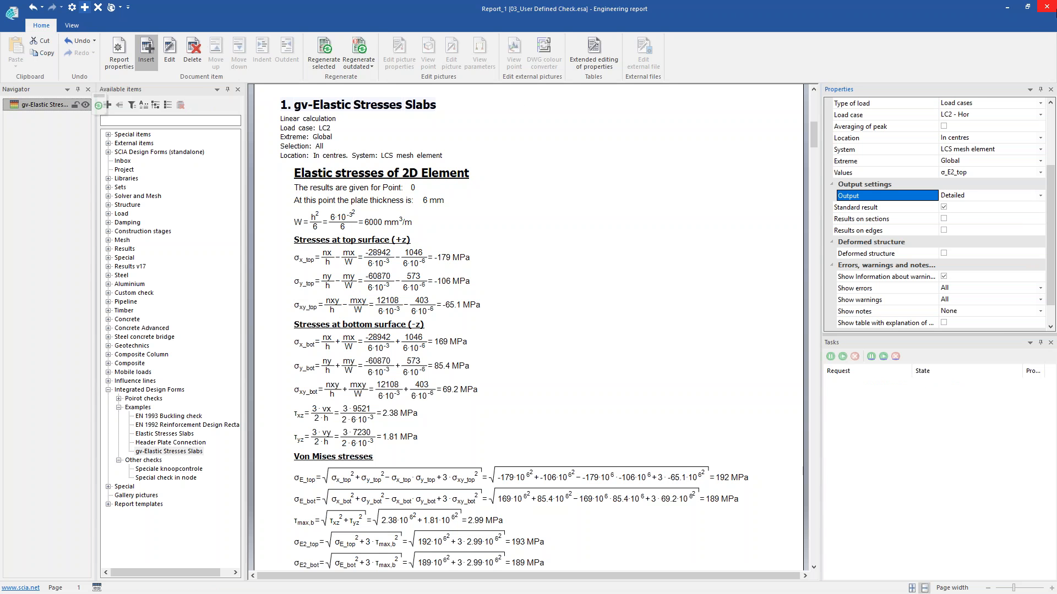
{"action": "left_click", "coordinate": [1047, 7]}
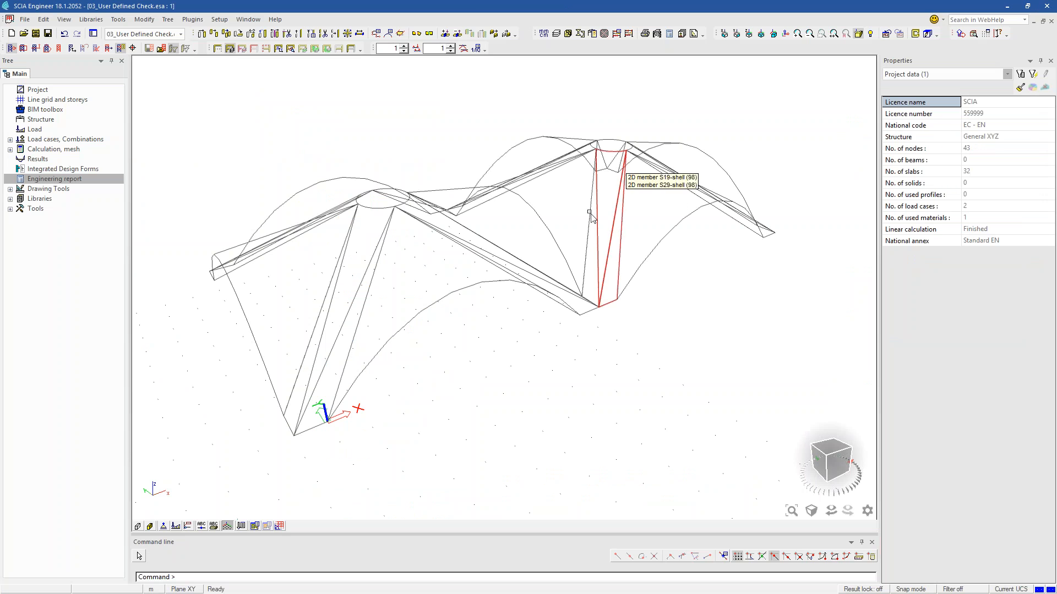